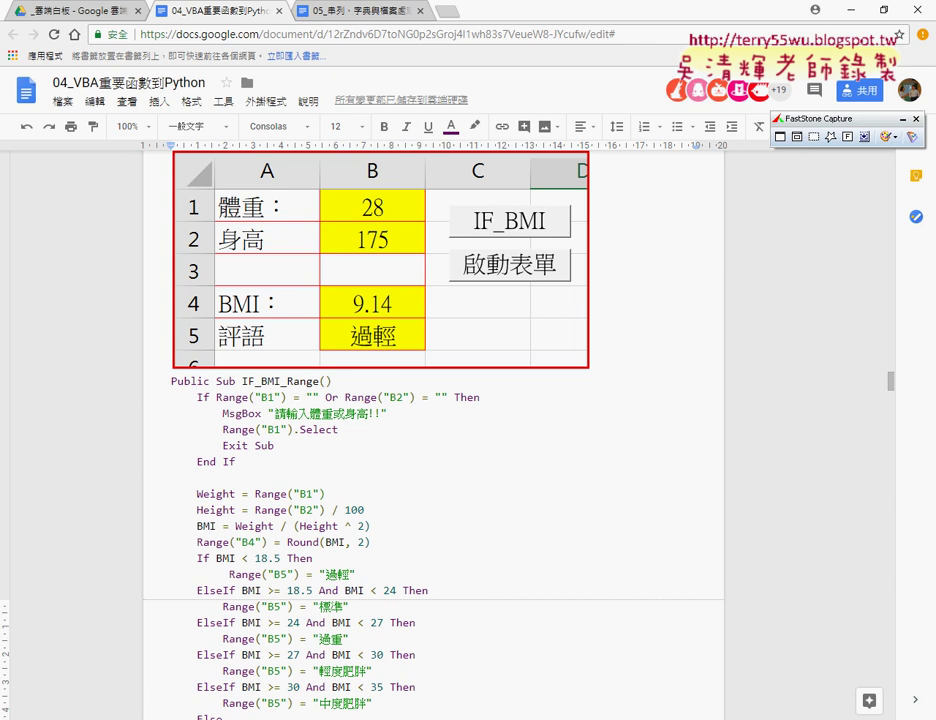
Clear the old BMI and rating results in B4:B5 of the BMI workbook
left_click(427, 670)
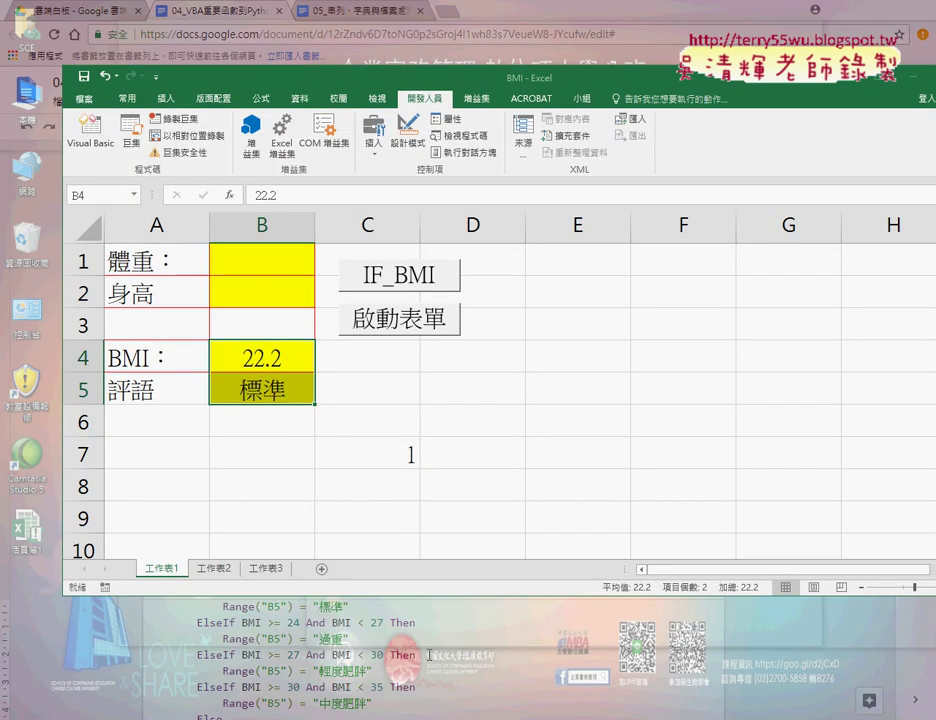
left_click(280, 285)
left_click_drag(265, 372, 276, 387)
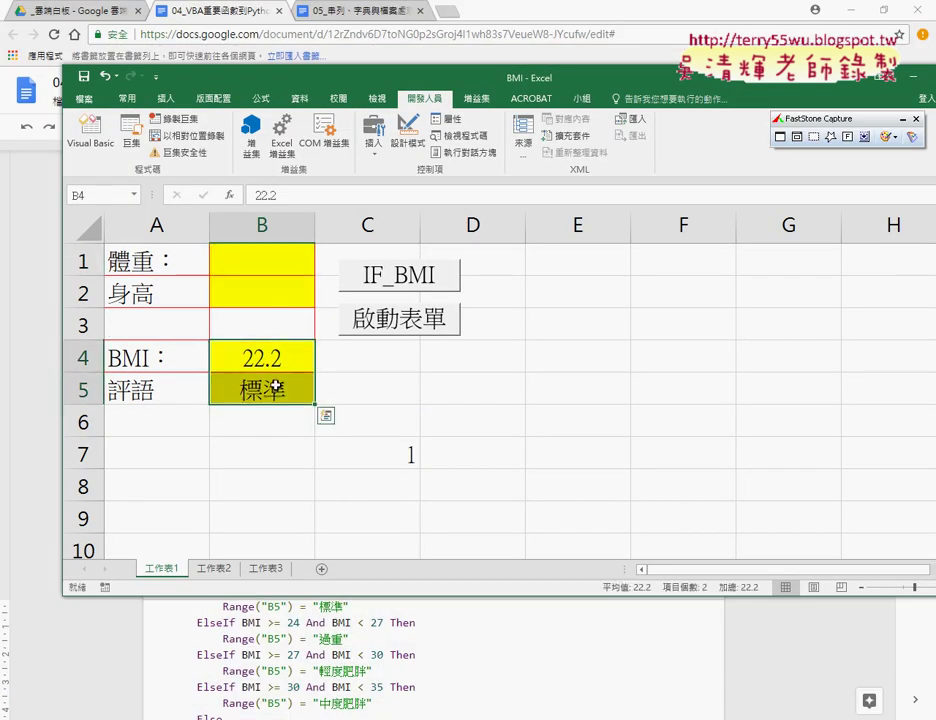
key("Delete")
Enter weight 68 in B1 and height 175 in B2, giving BMI 22.2 and 標準
left_click(285, 261)
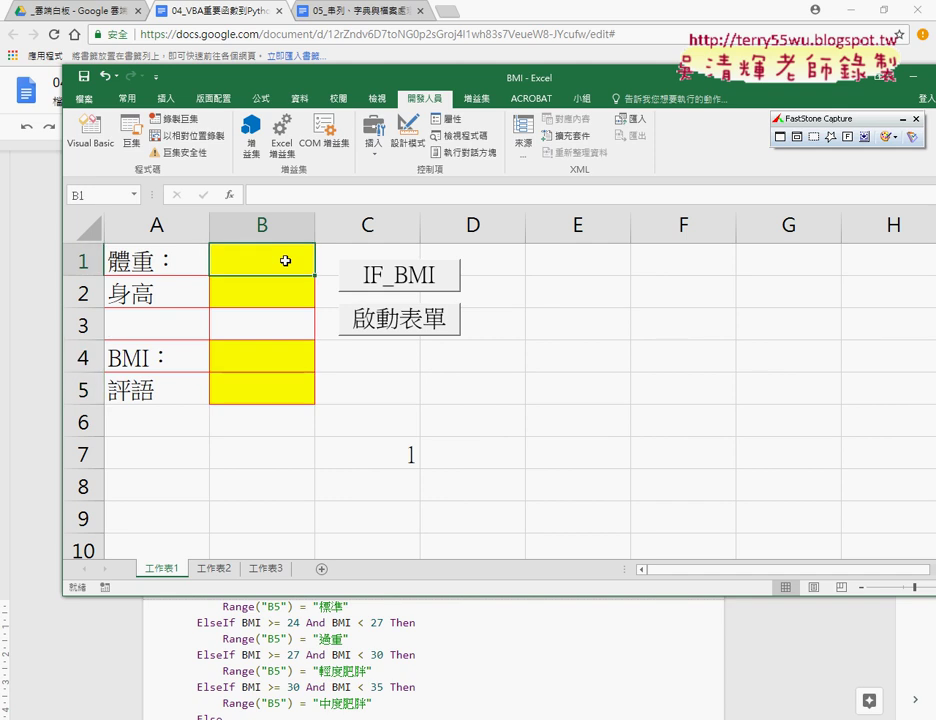
type("6")
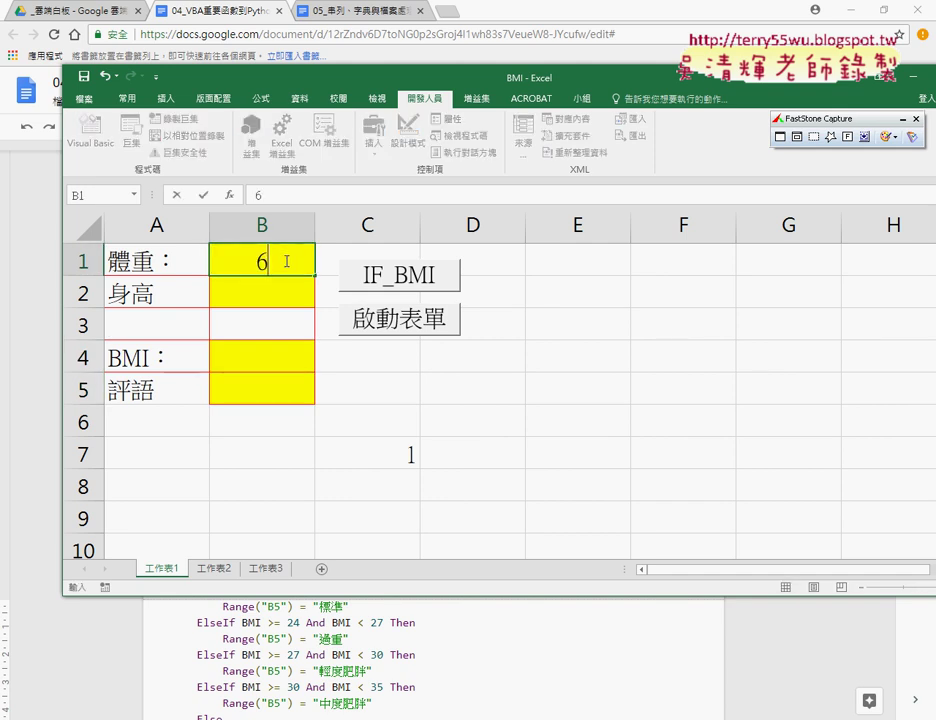
type("8")
key("Return")
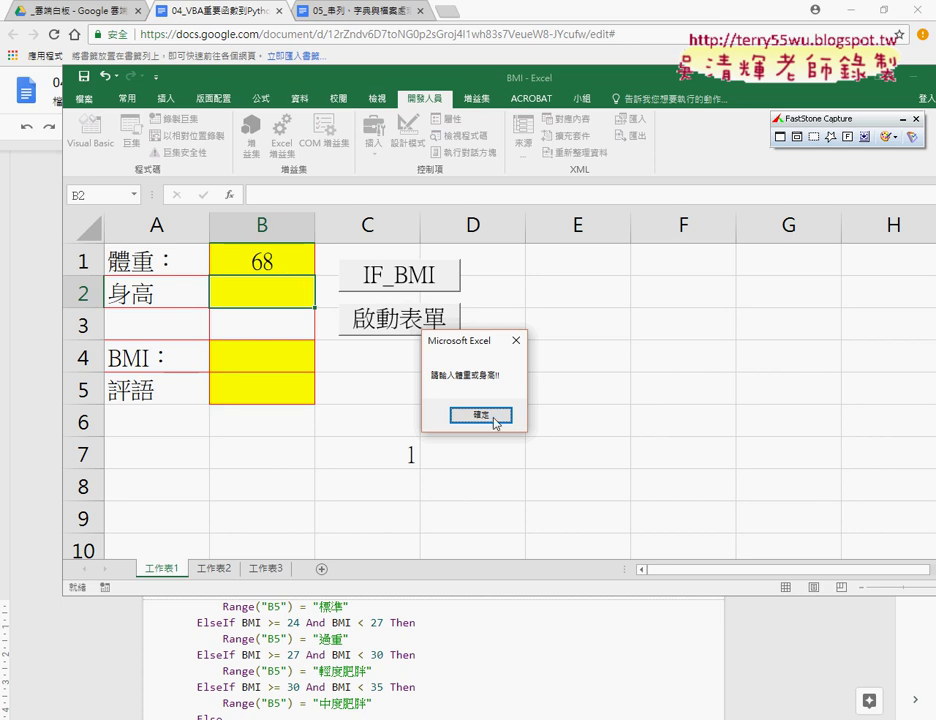
left_click(495, 415)
left_click(281, 292)
type("1")
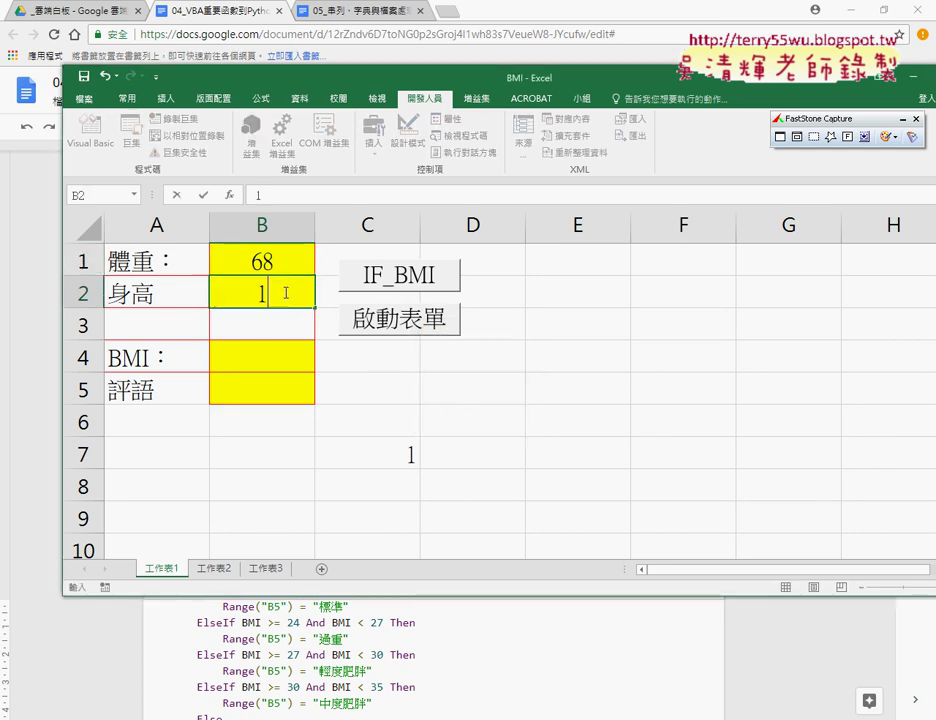
type("75")
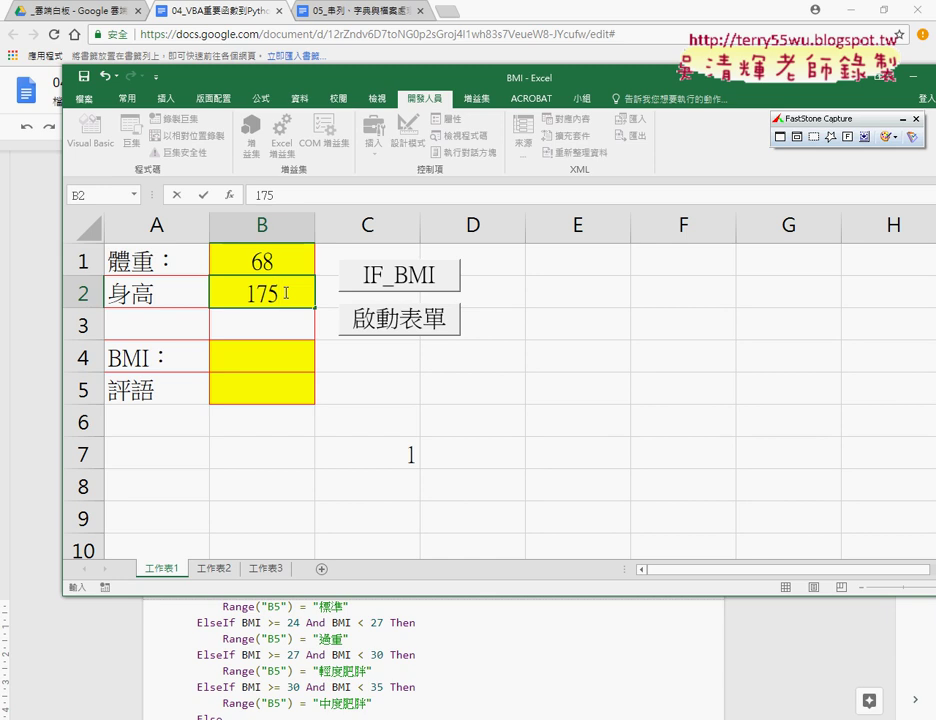
key("Return")
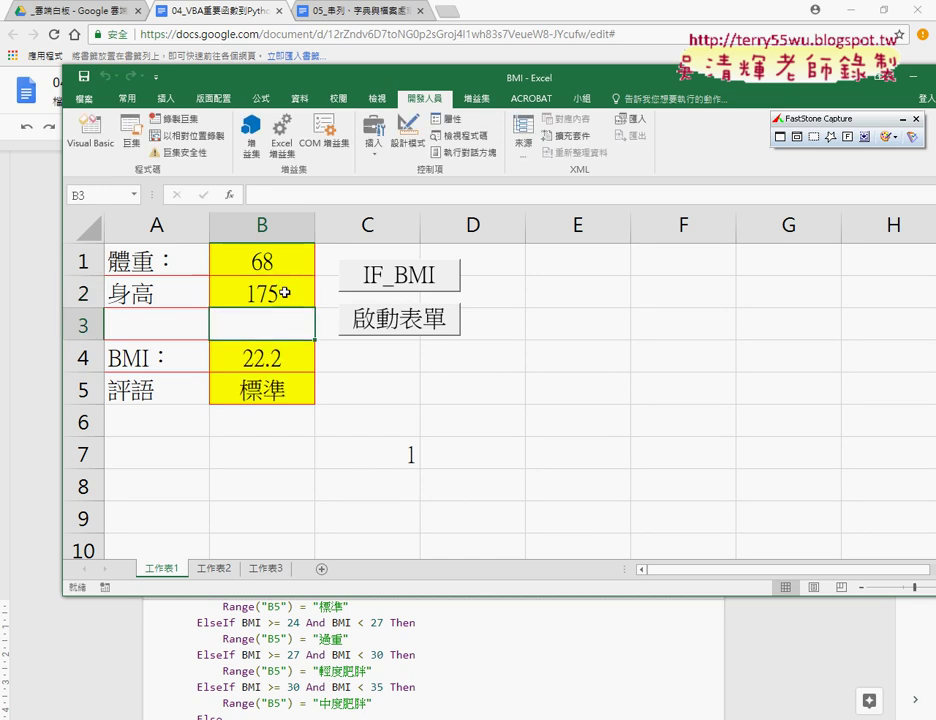
left_click(256, 385)
key("Left")
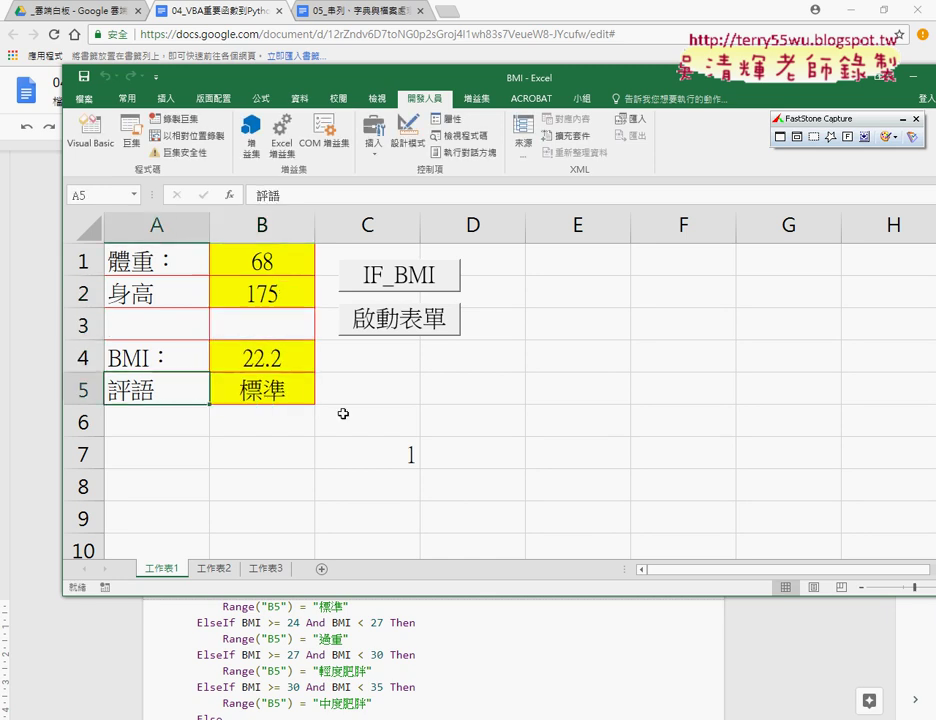
Calculate weight 68 and height 175 in the 啟動表單 BMI form, showing BMI 22.2 and 標準
left_click(418, 334)
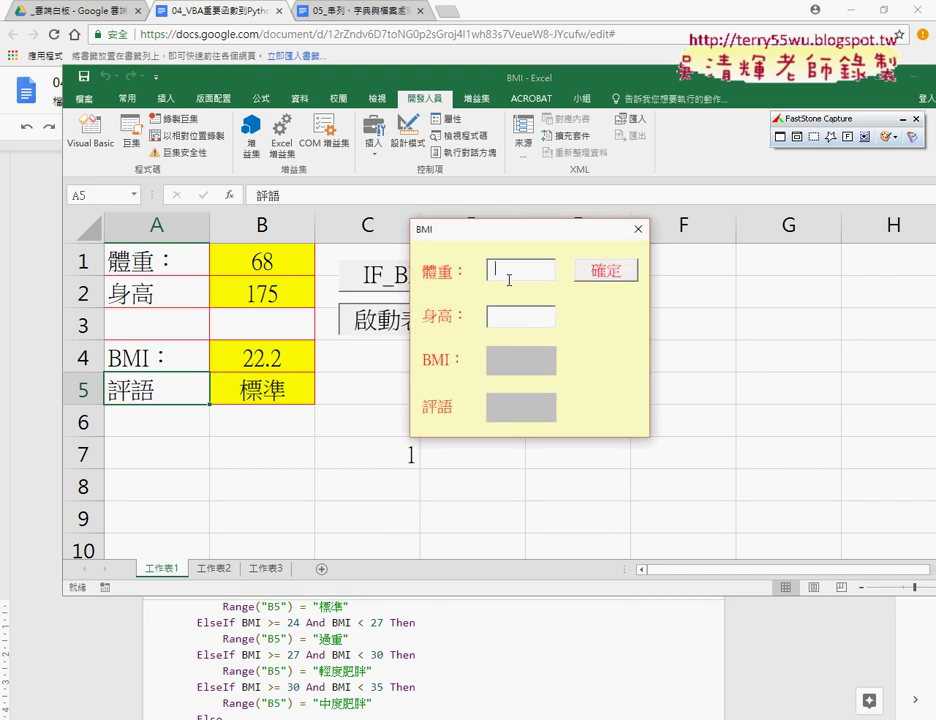
type("68")
type("75")
key("Tab")
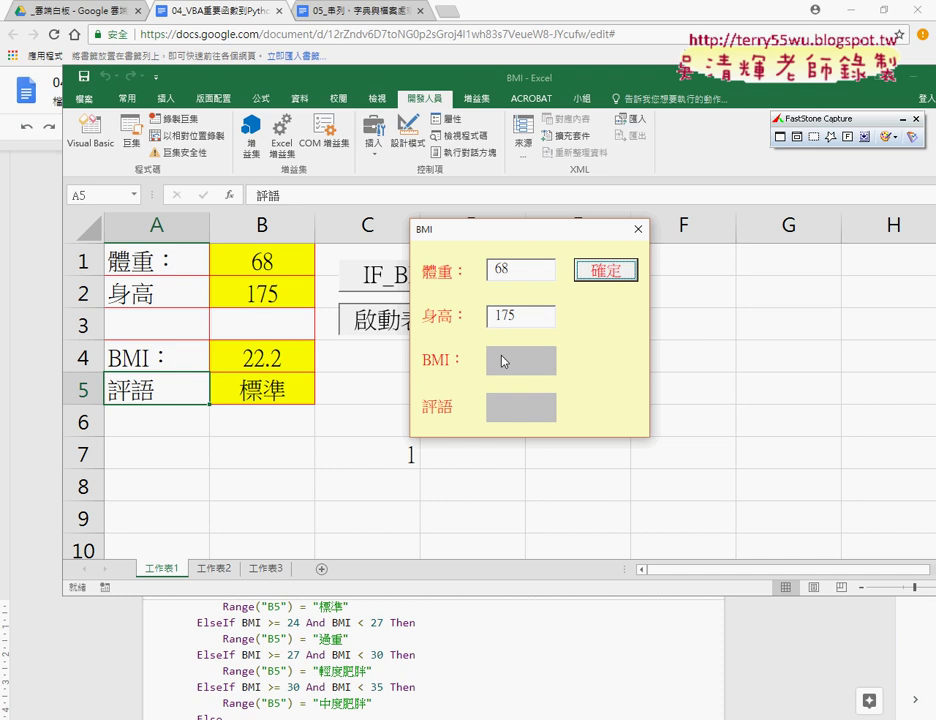
left_click(525, 322)
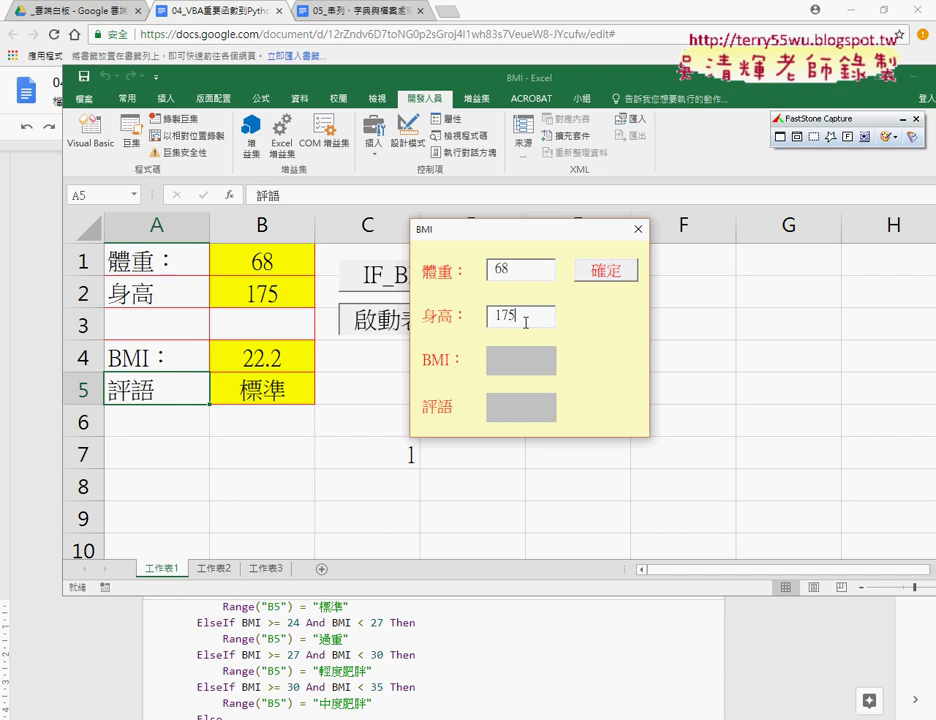
left_click(608, 272)
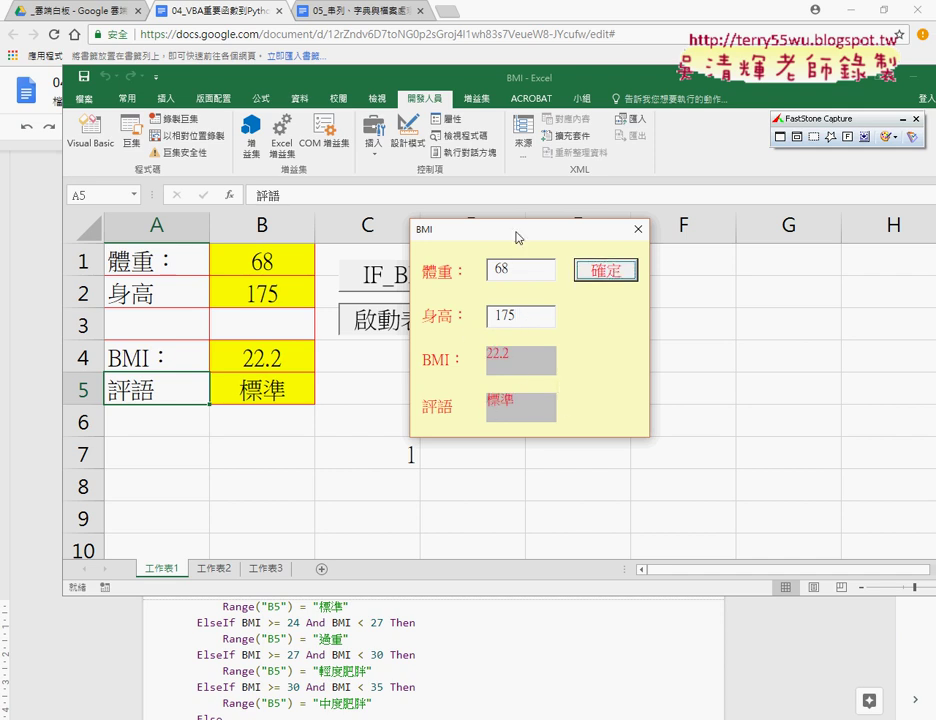
left_click_drag(518, 233, 437, 236)
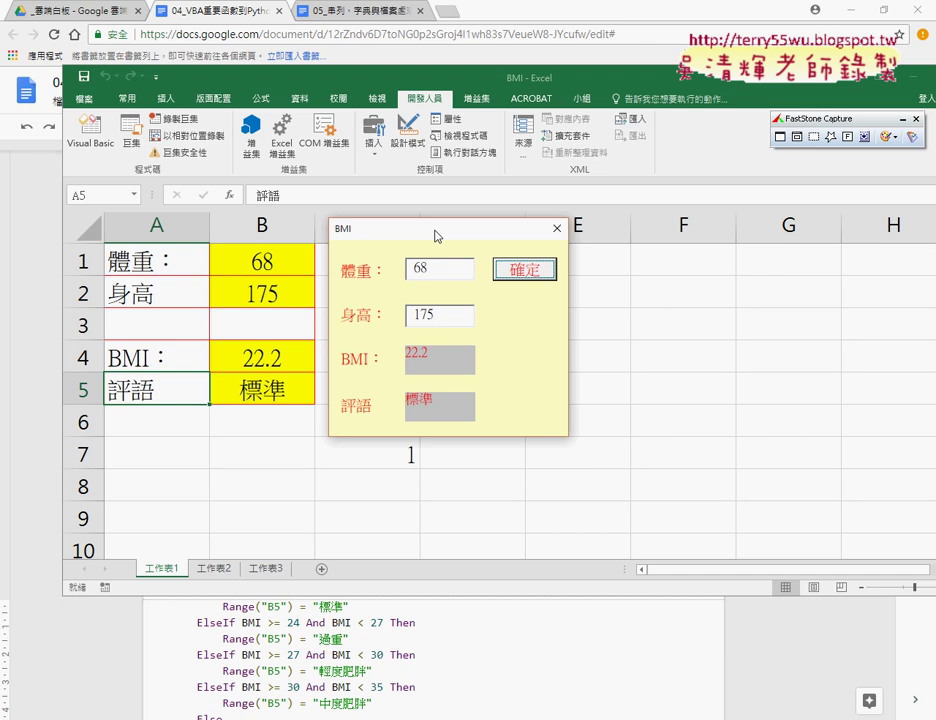
Scroll through the IF_BMI_Range notes in Google Docs, then return to the BMI workbook
left_click(472, 630)
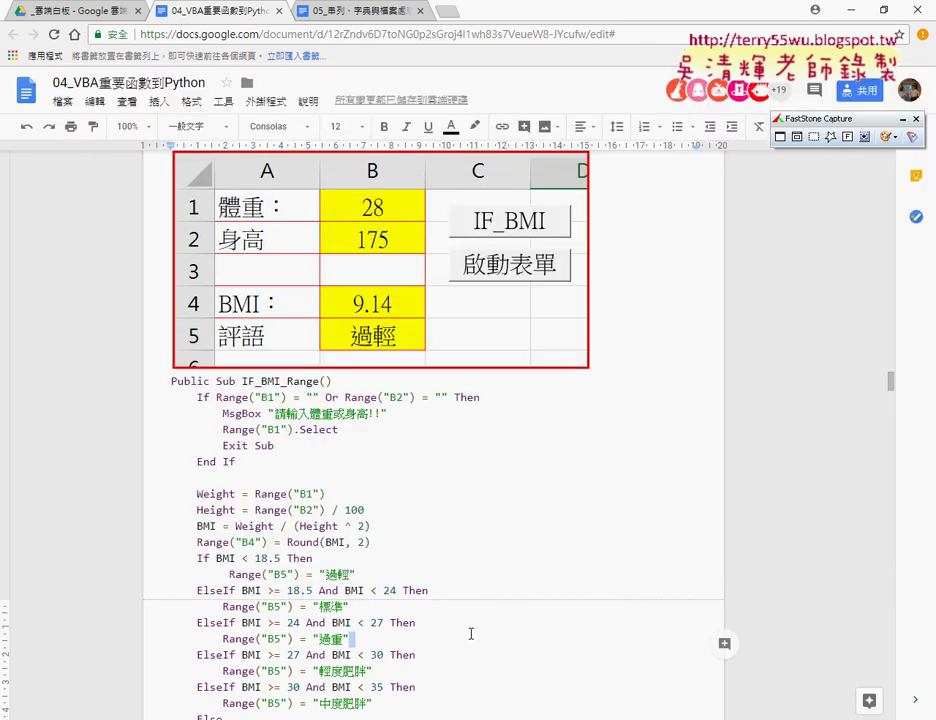
scroll(470, 633, "down", 3)
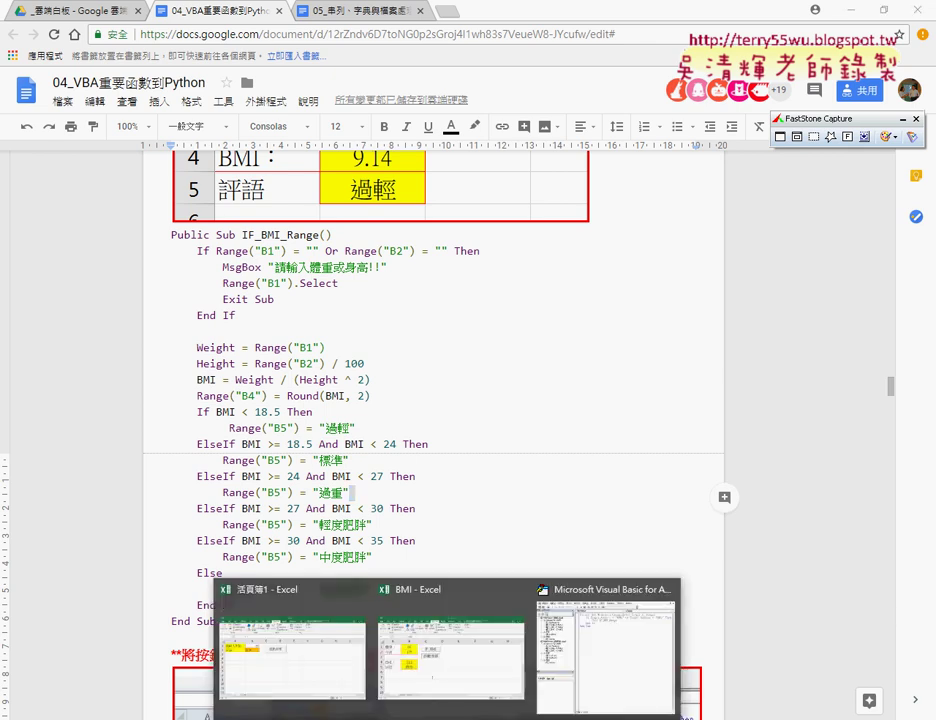
left_click(470, 666)
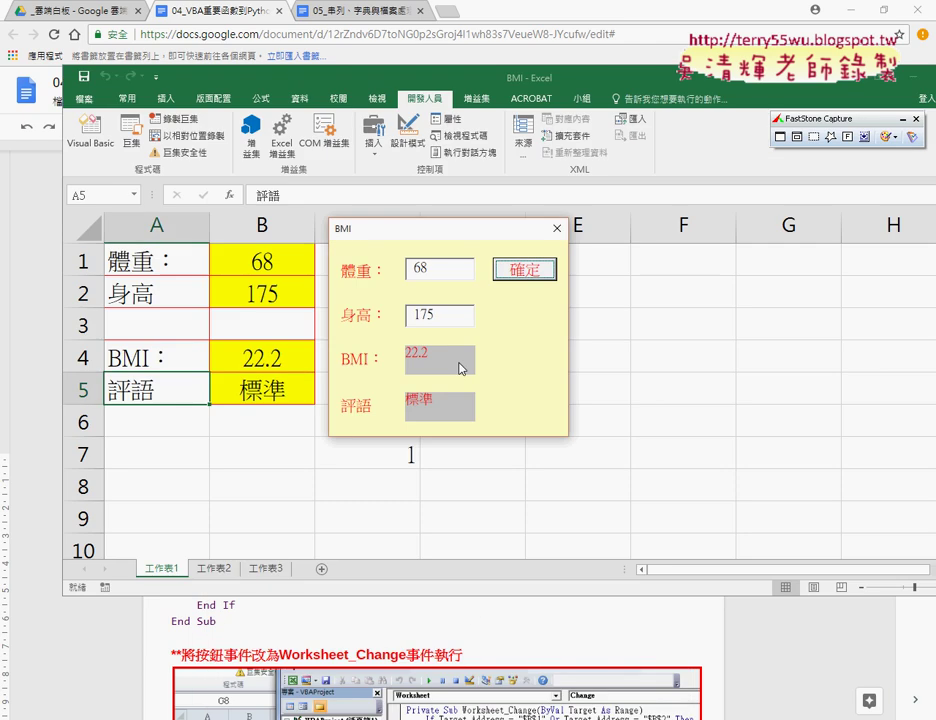
Close the BMI form, check cells B1 and B2, and launch Developer > Visual Basic
left_click(553, 223)
left_click(274, 262)
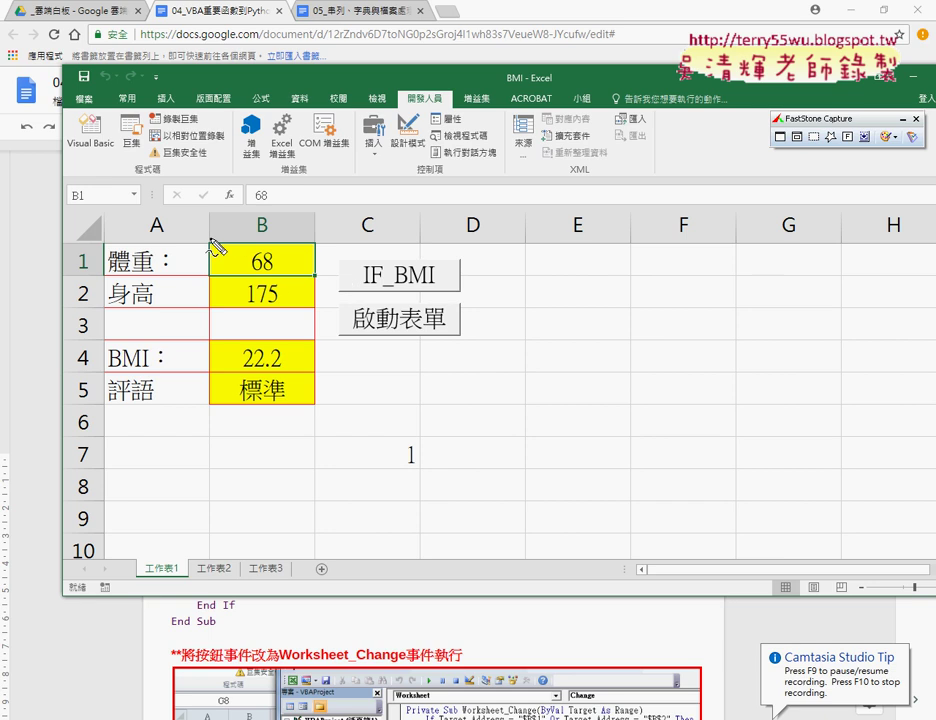
mouse_move(209, 238)
left_mouse_down()
mouse_move(216, 282)
mouse_move(220, 273)
left_mouse_up()
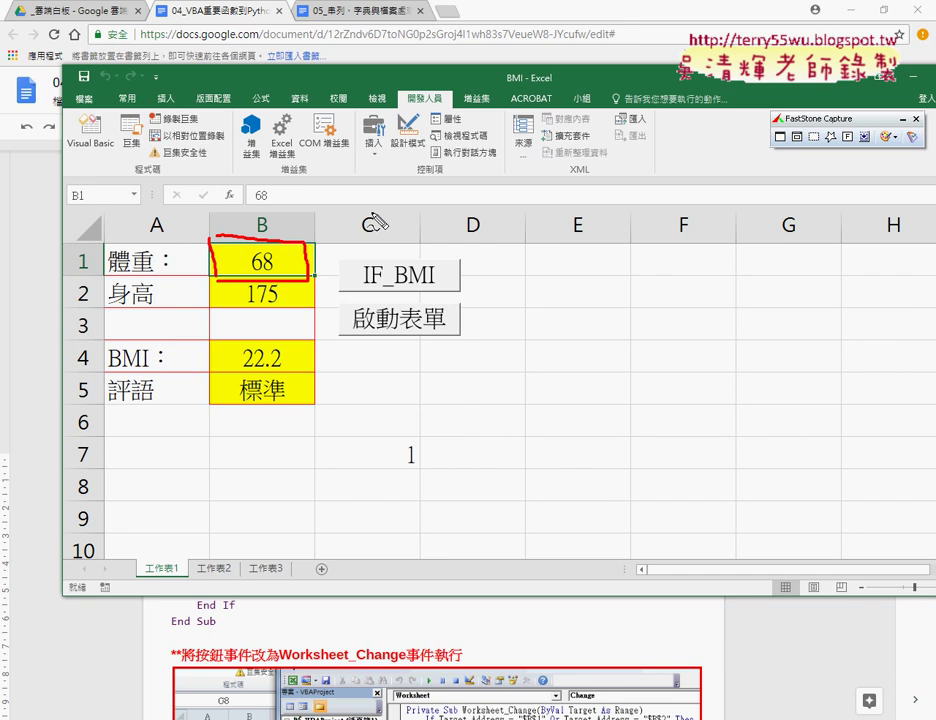
key("Escape")
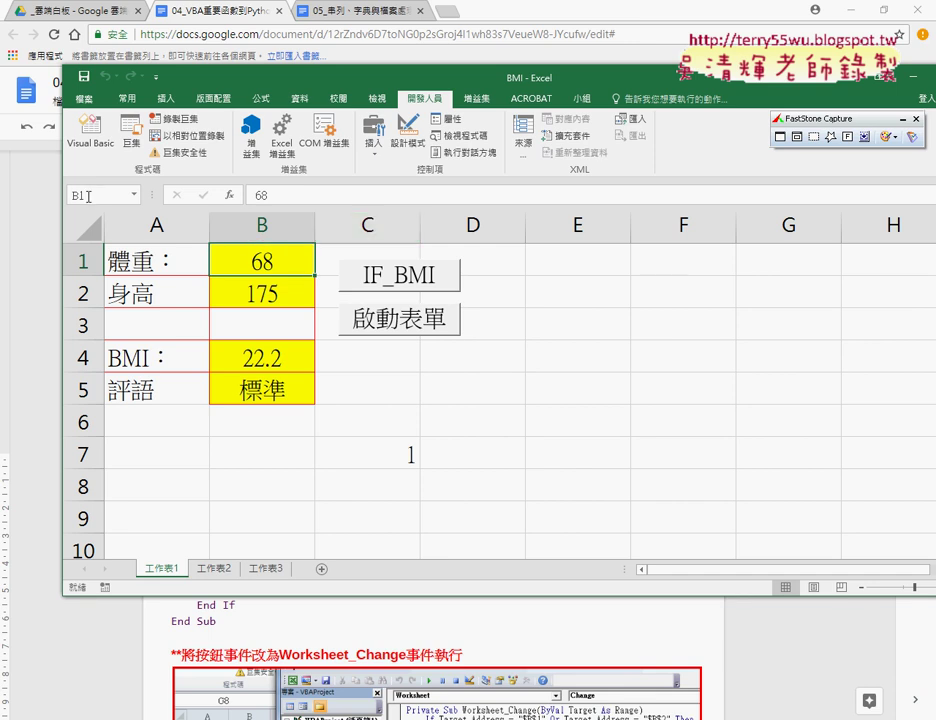
left_click(261, 301)
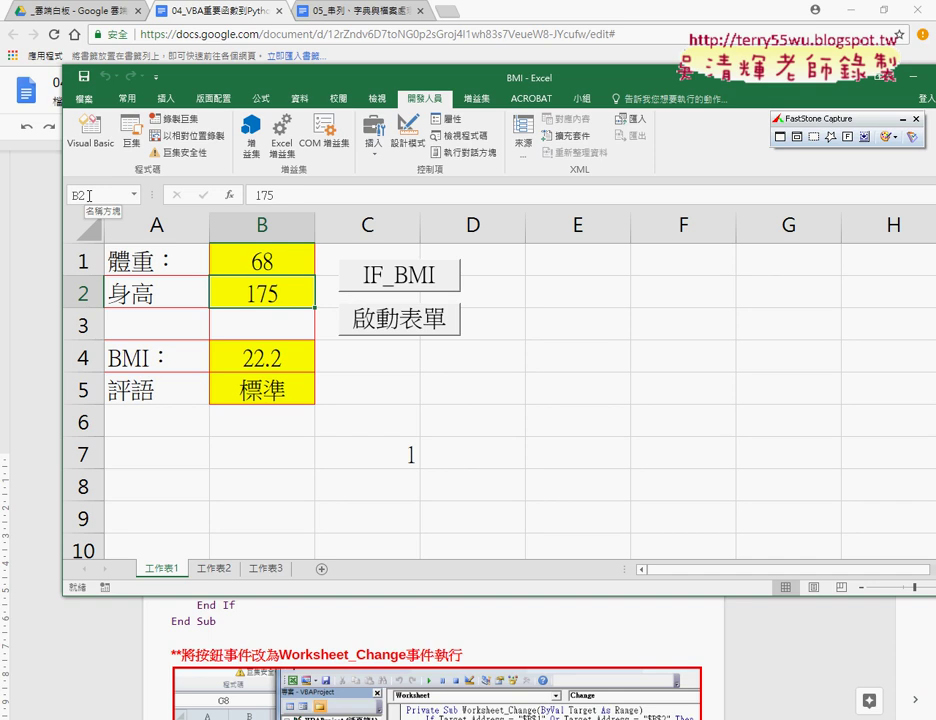
left_click(254, 259)
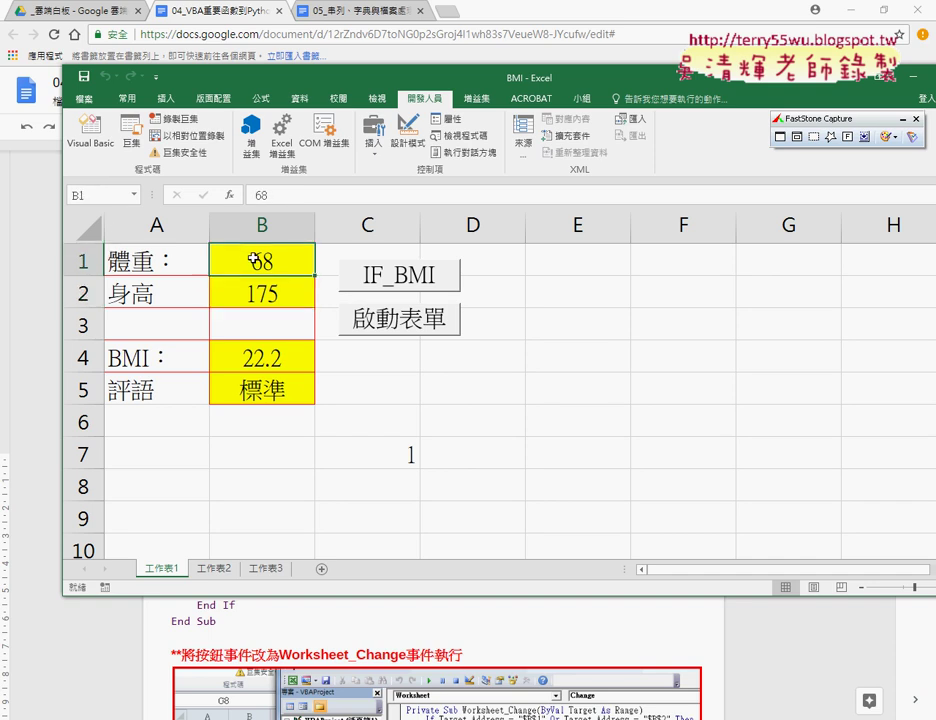
left_click(90, 135)
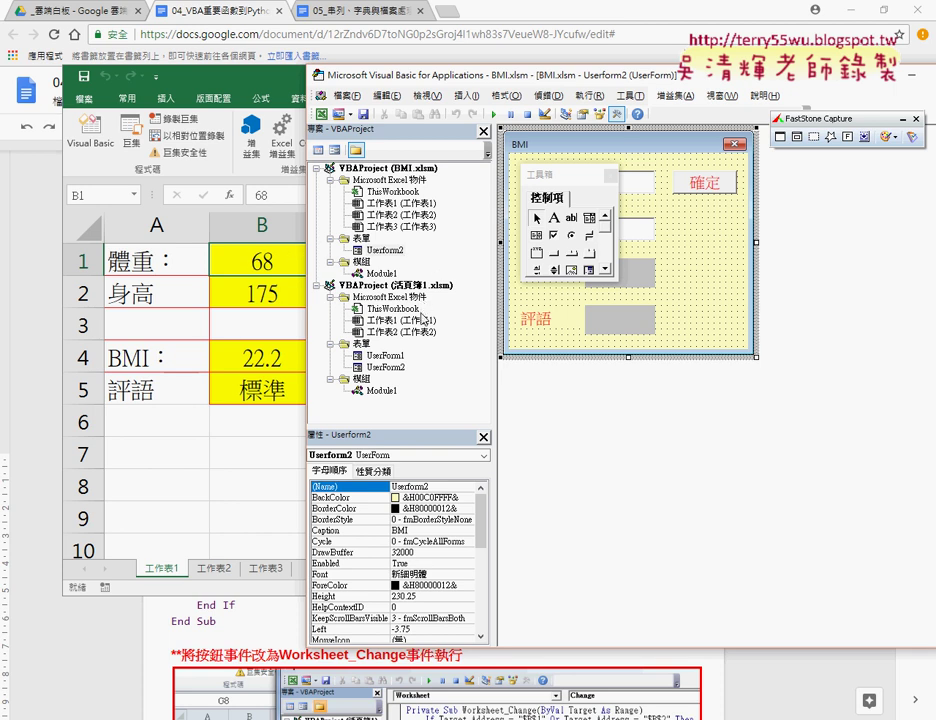
In Module1, delete the If...End If blank-input check and leftover blank lines from IF_BMI_Range
double_click(381, 273)
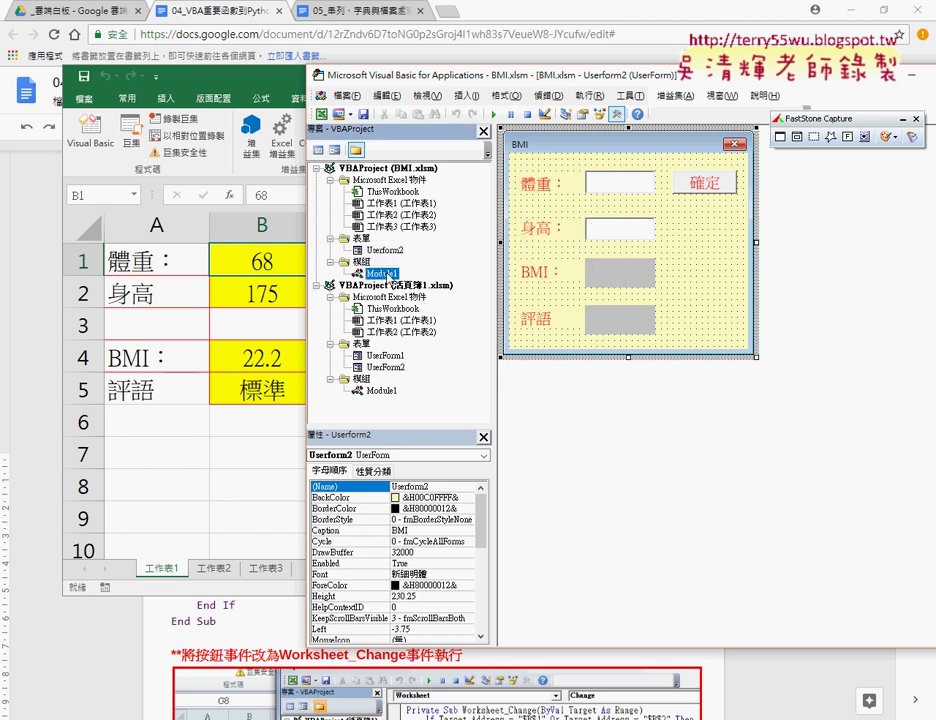
scroll(591, 279, "up", 2)
scroll(641, 267, "up", 1)
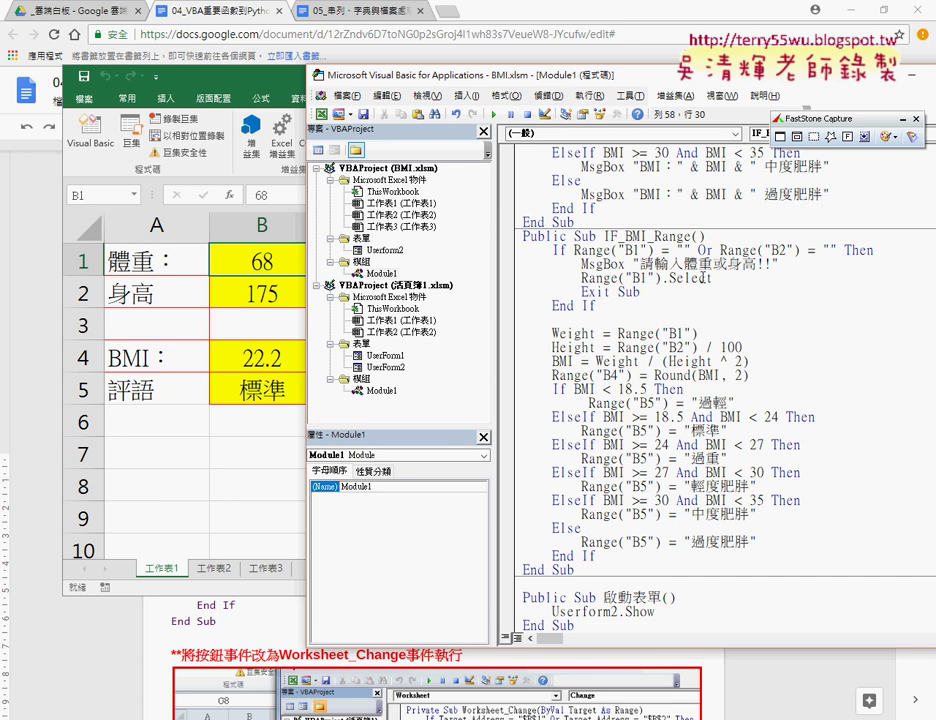
left_click_drag(596, 305, 505, 245)
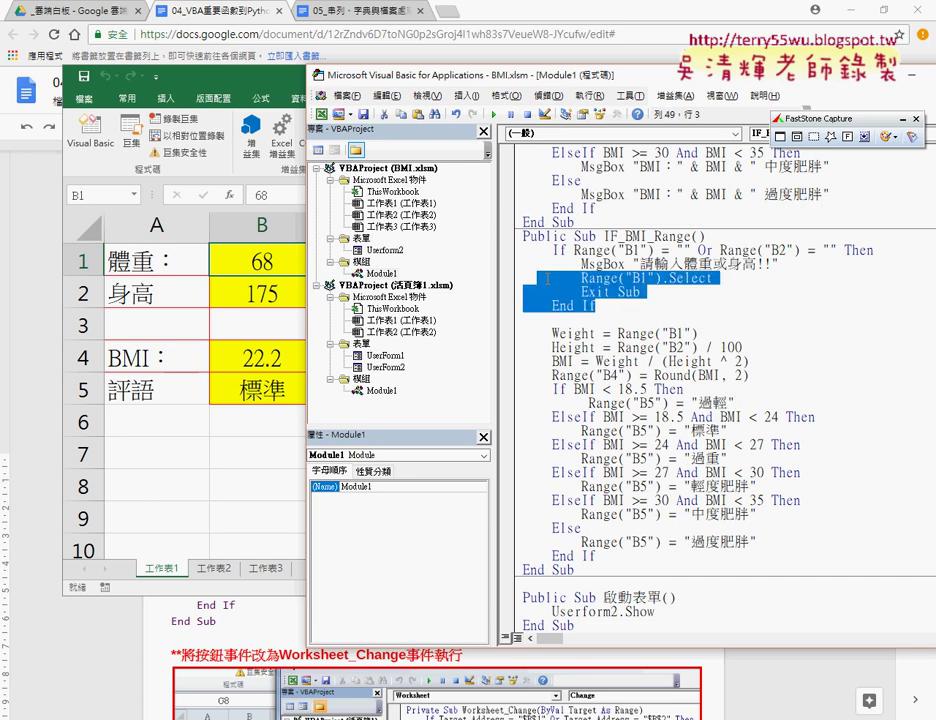
key("Delete")
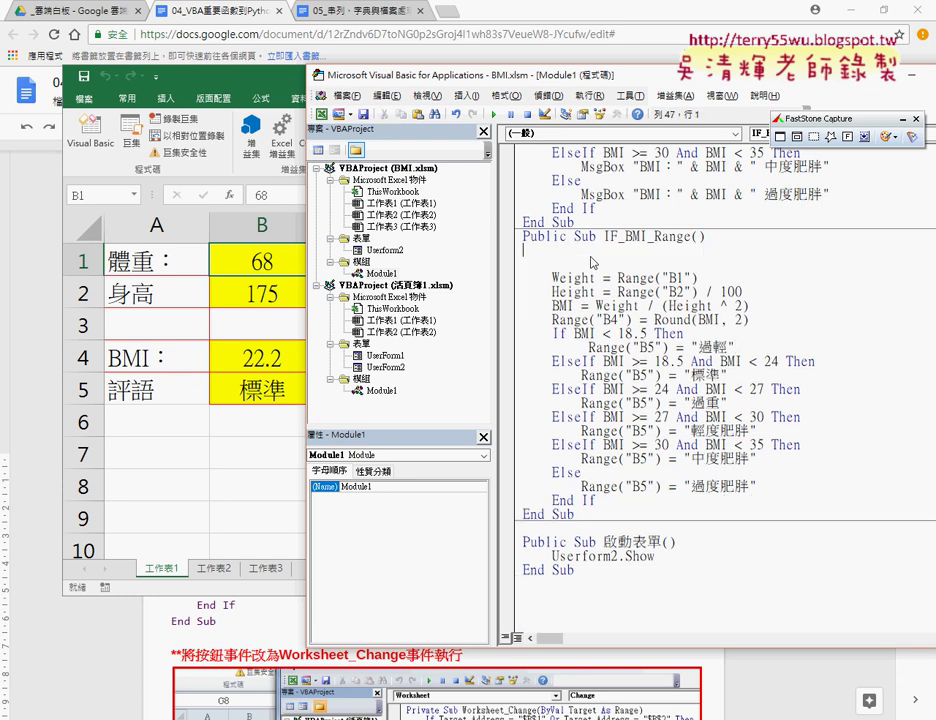
key("Delete")
key("Delete")
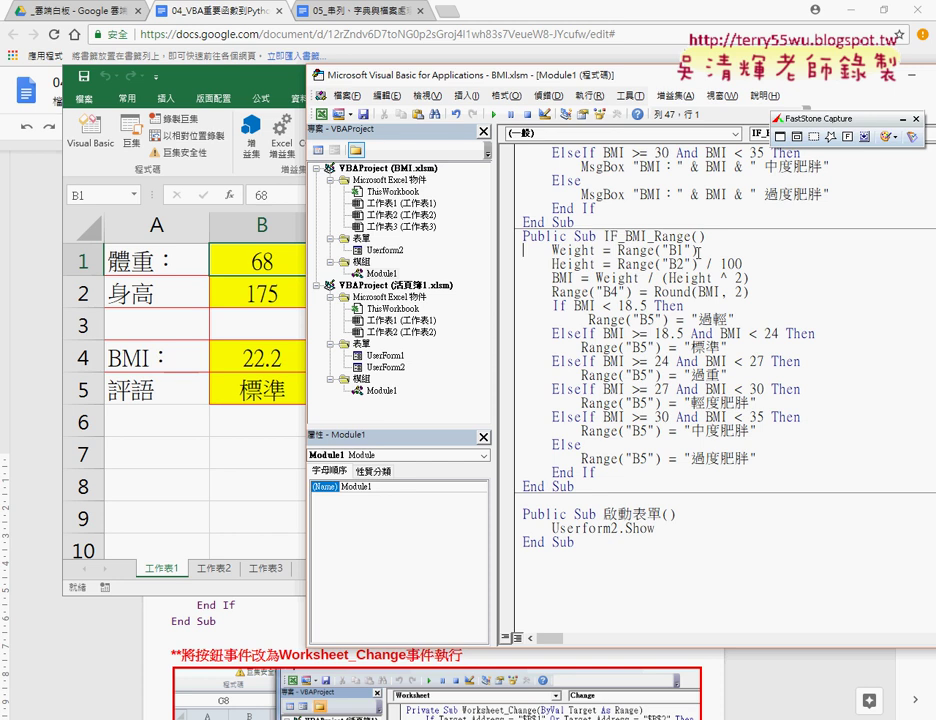
left_click_drag(697, 250, 618, 252)
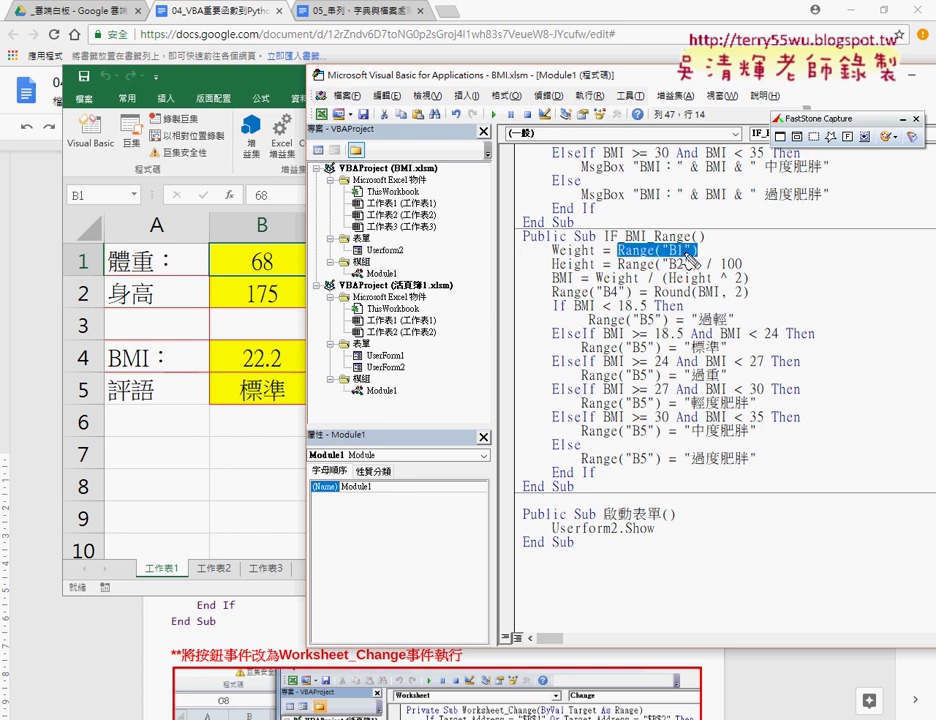
left_click_drag(697, 260, 536, 263)
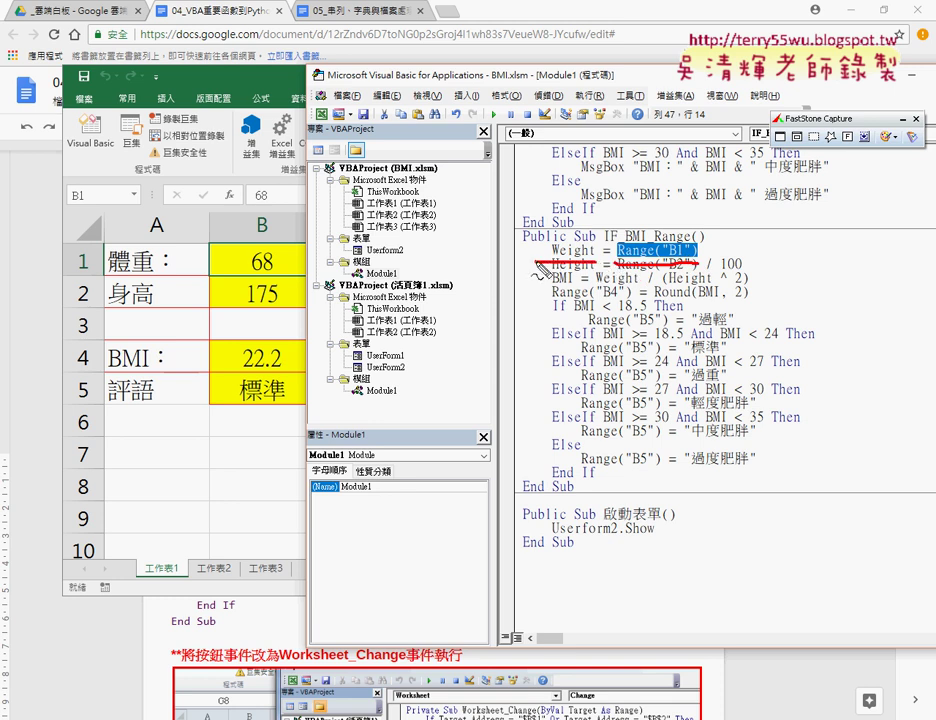
mouse_move(650, 237)
left_mouse_down()
mouse_move(272, 232)
mouse_move(264, 246)
left_mouse_up()
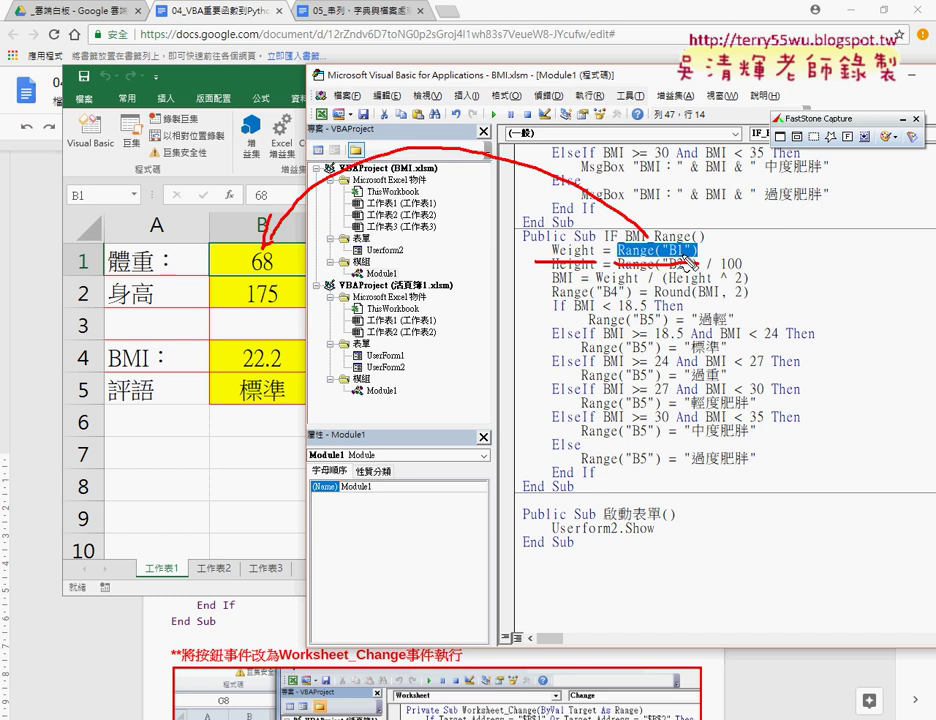
Replace Range("B1") with Cells(1, "B") on the Weight line
key("Escape")
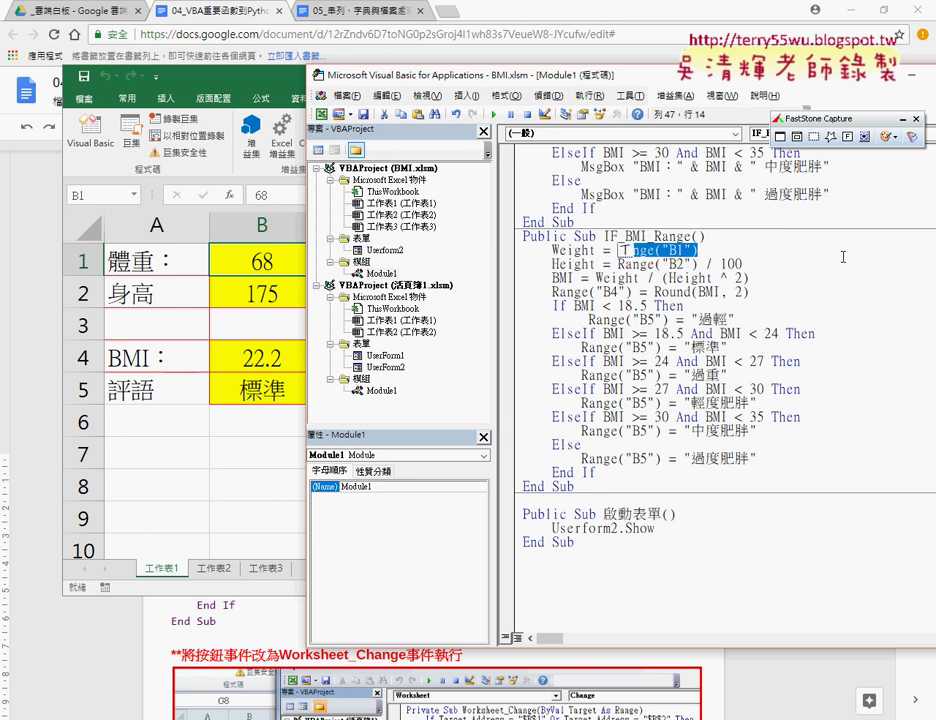
type("ce")
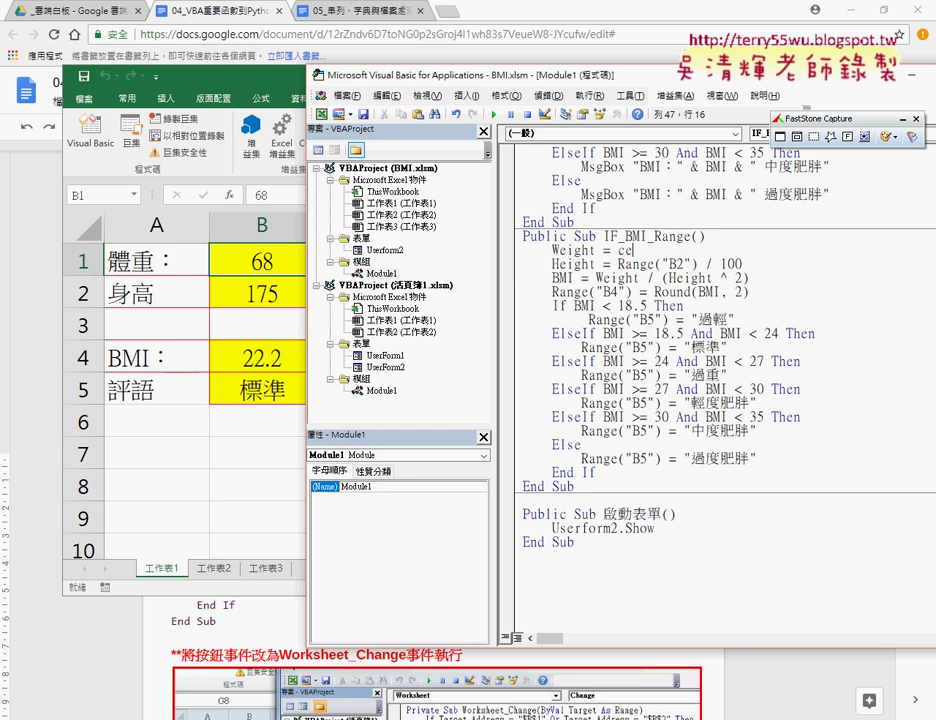
type("lls")
type("(")
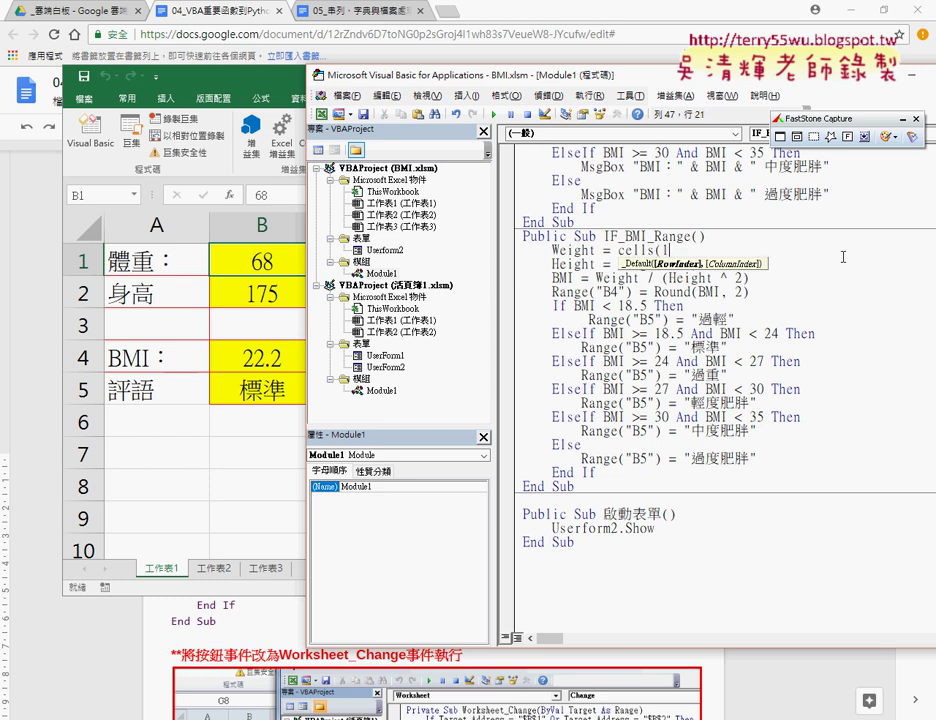
type("1,\"B")
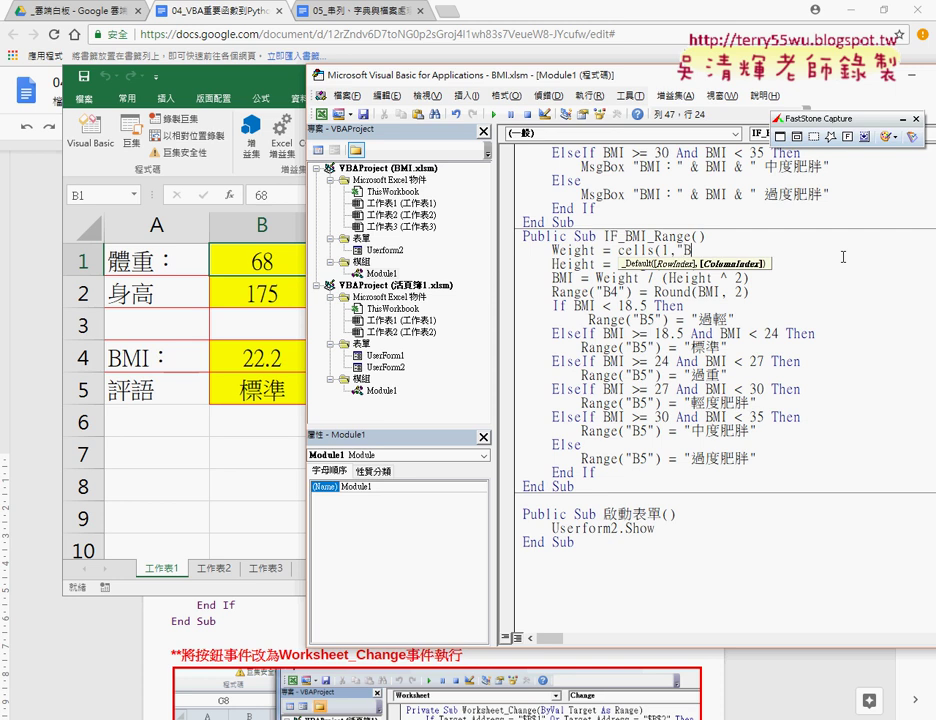
type("\")")
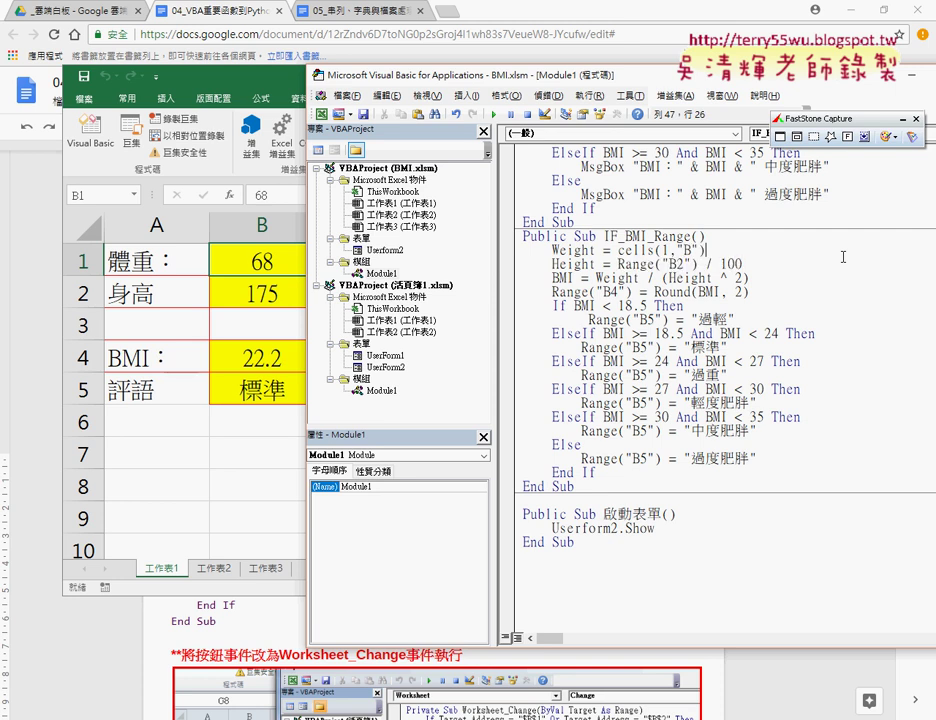
left_click(844, 348)
Select Cells(1, "B") and begin retyping it as range("B1")
left_click_drag(712, 250, 617, 250)
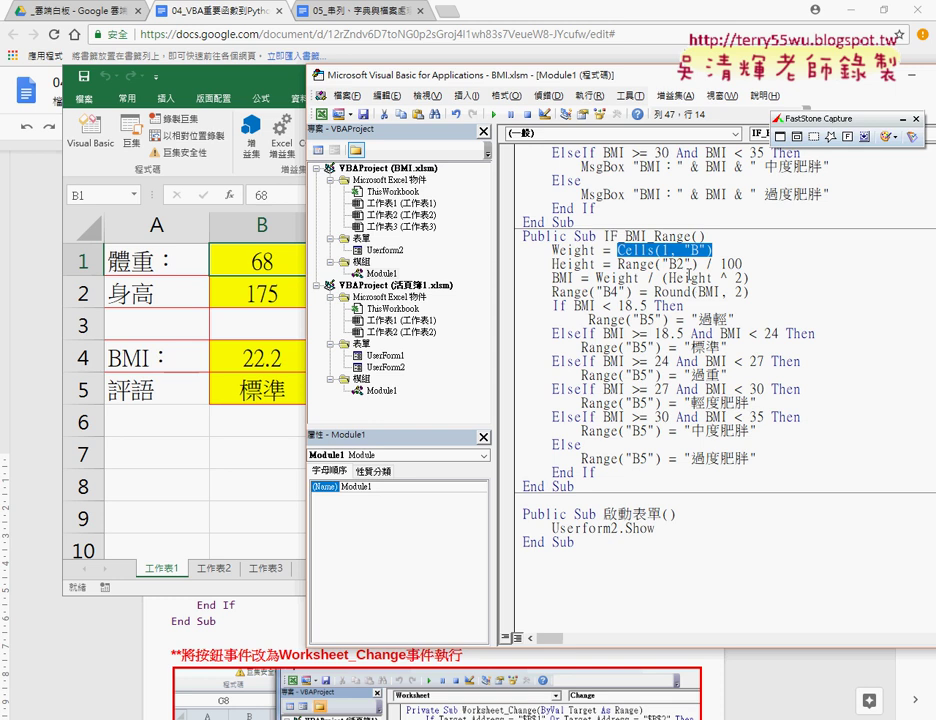
left_click(705, 250)
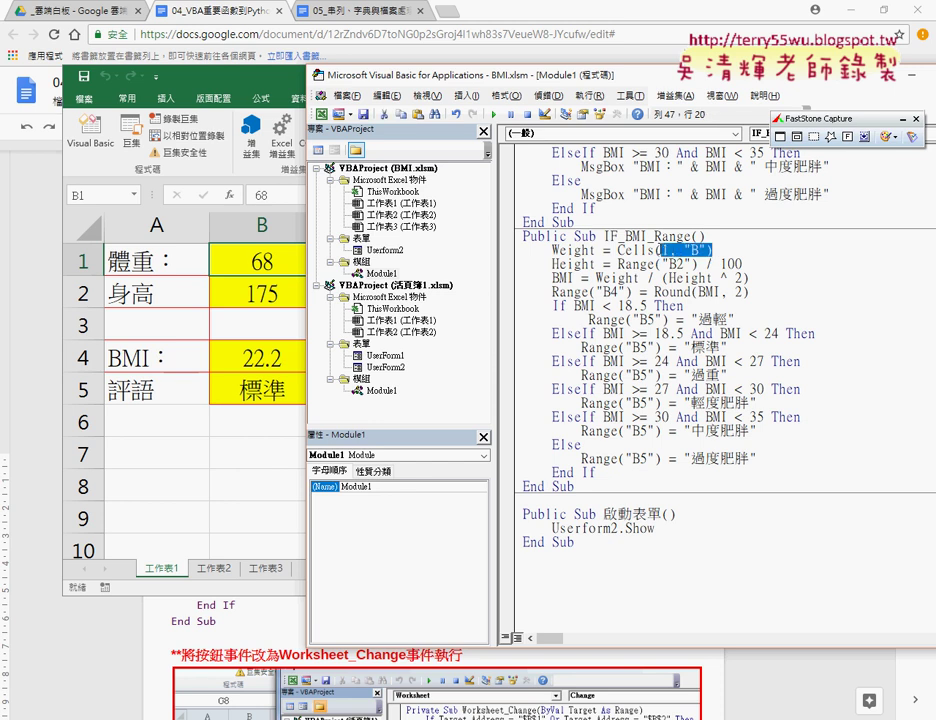
left_click_drag(713, 250, 617, 250)
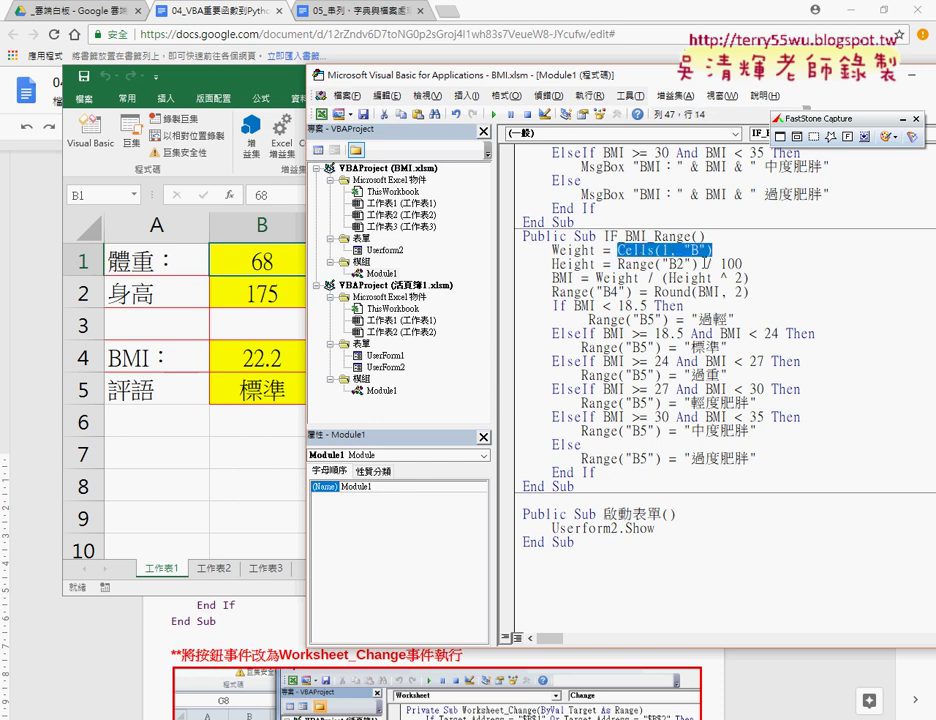
type("ra")
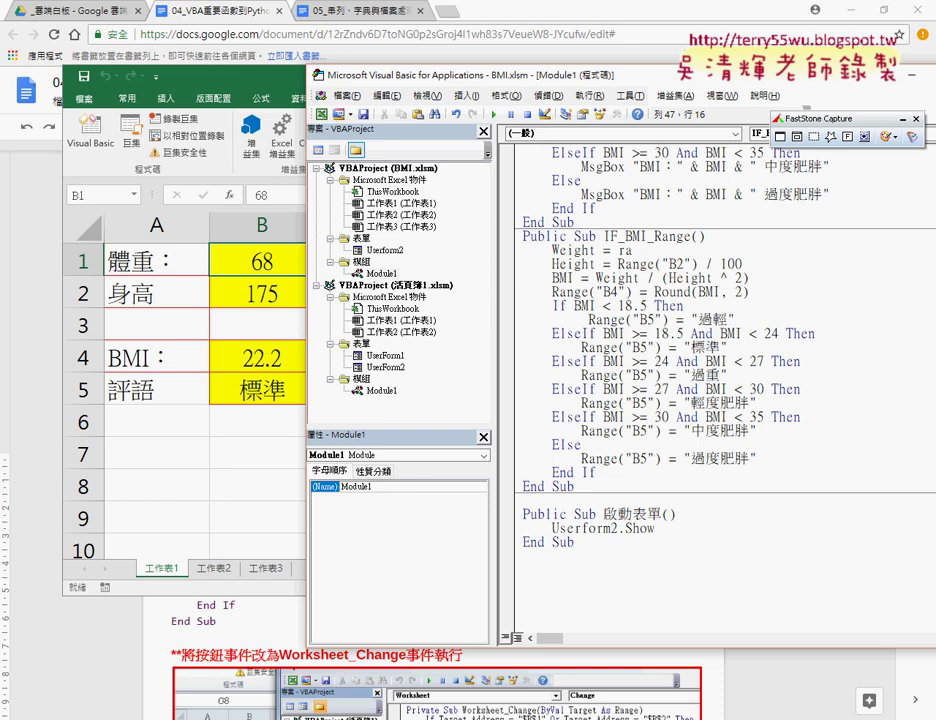
type("nge(")
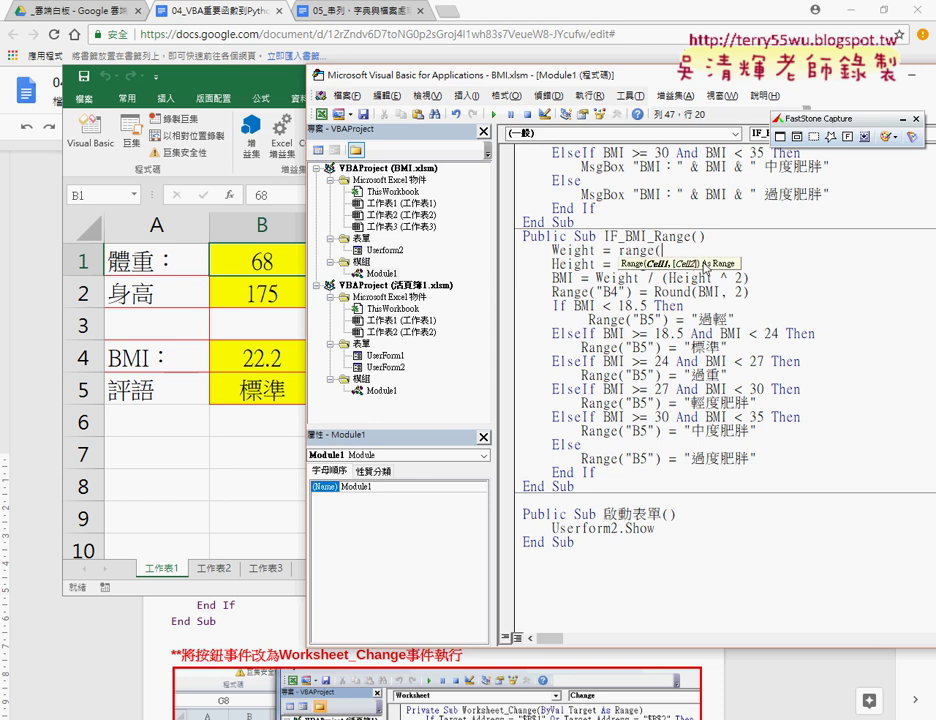
type("\"B")
type("1\")")
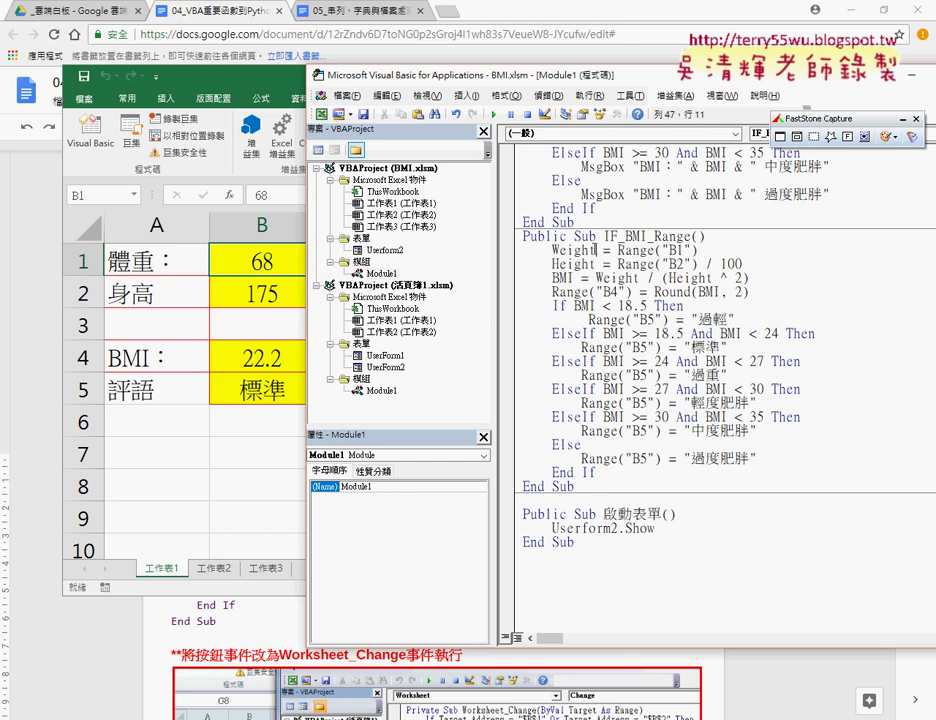
Trace the calculation by highlighting Weight, Height, Range("B2") / 100 and Weight / (Height ^ 2)
left_click_drag(598, 250, 552, 250)
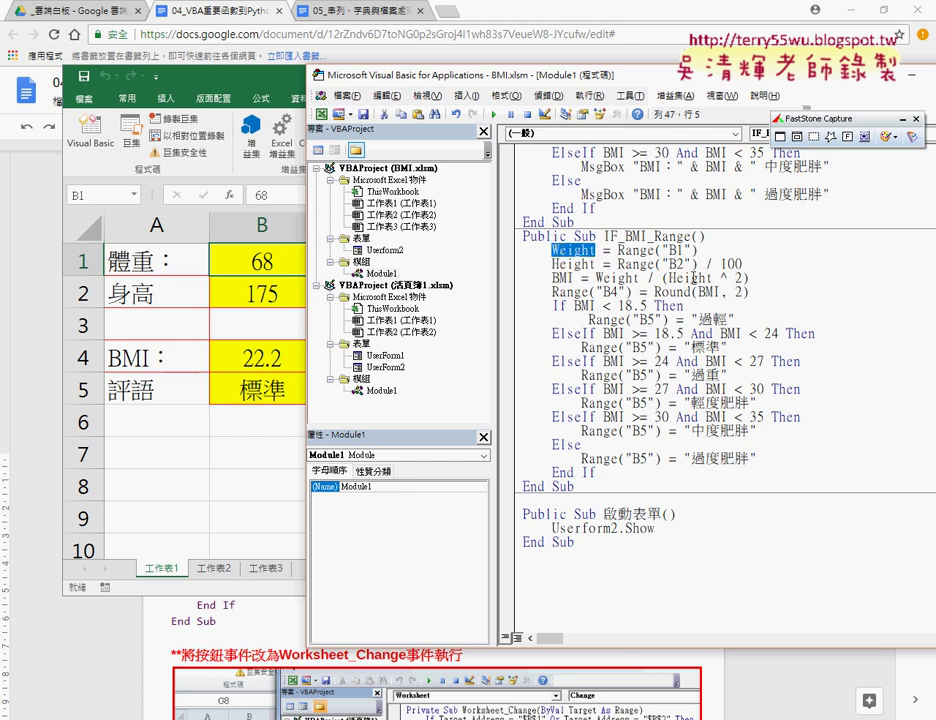
left_click_drag(741, 264, 617, 264)
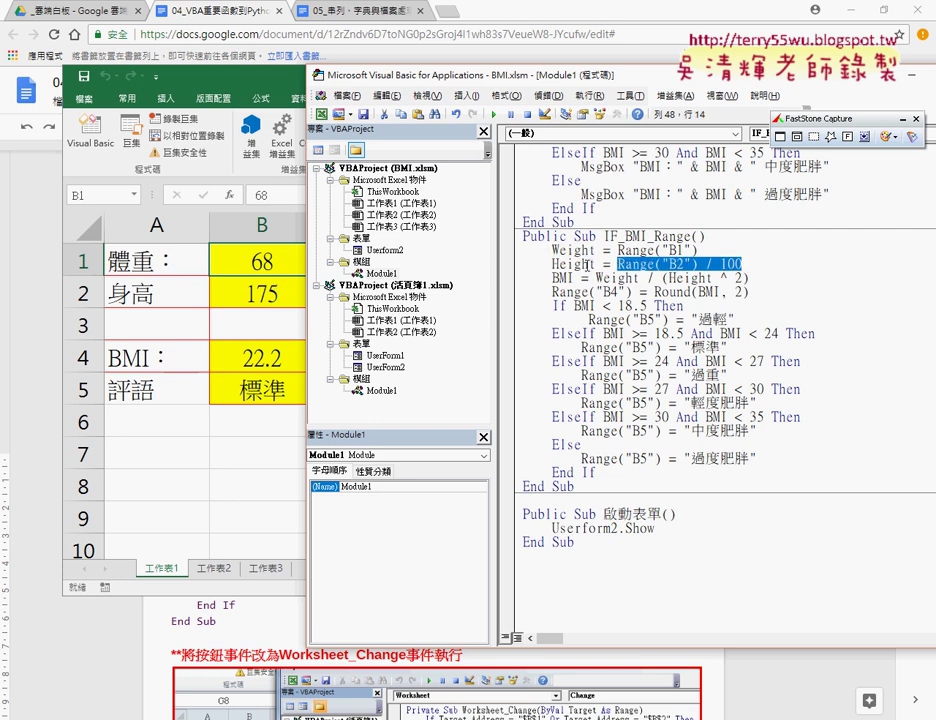
left_click_drag(595, 264, 552, 264)
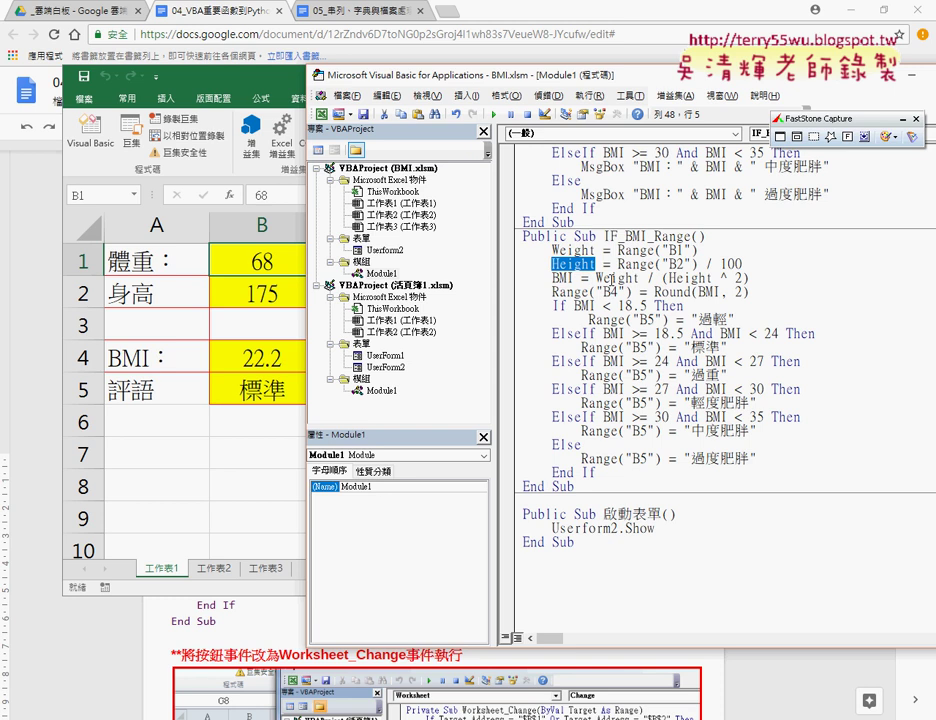
left_click_drag(750, 278, 597, 278)
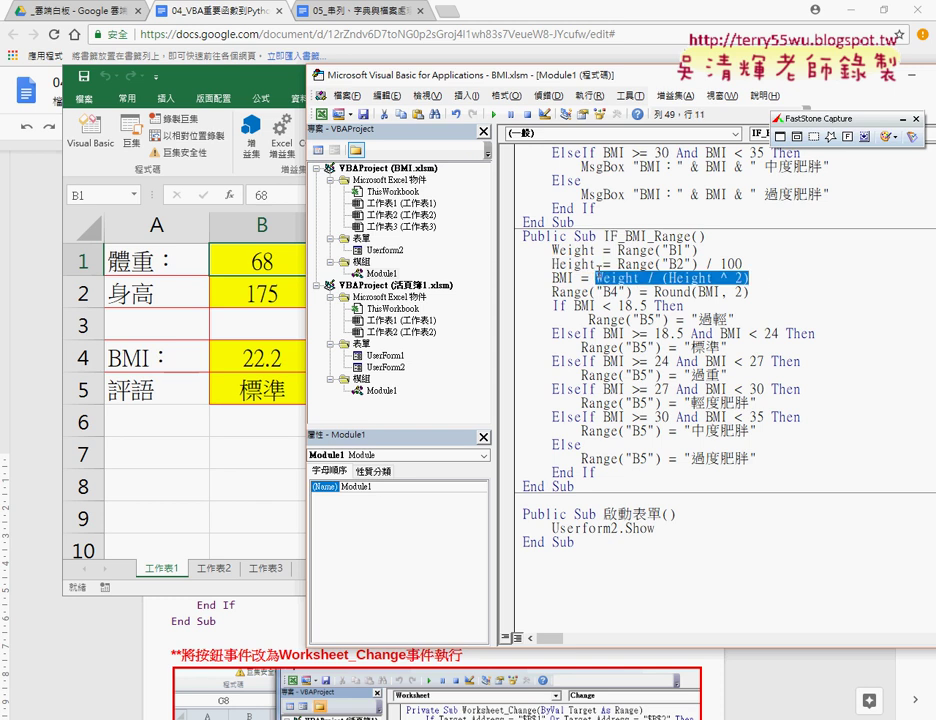
left_click(567, 278)
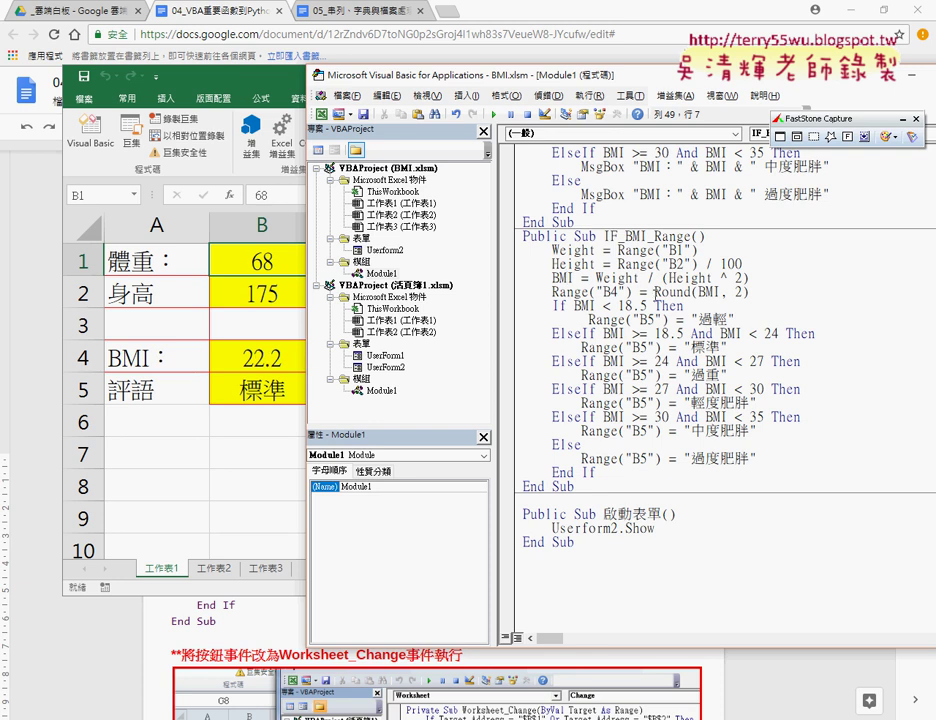
Change Round(BMI, 2) on the B4 line to VBA.Round(BMI, 2)
double_click(672, 292)
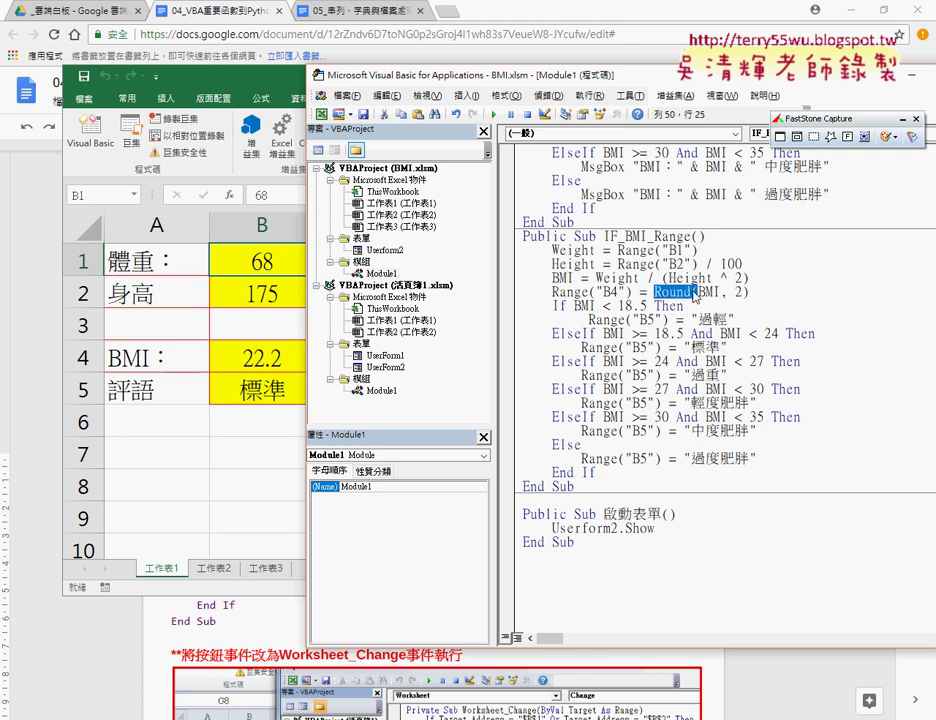
key("Left")
type("v")
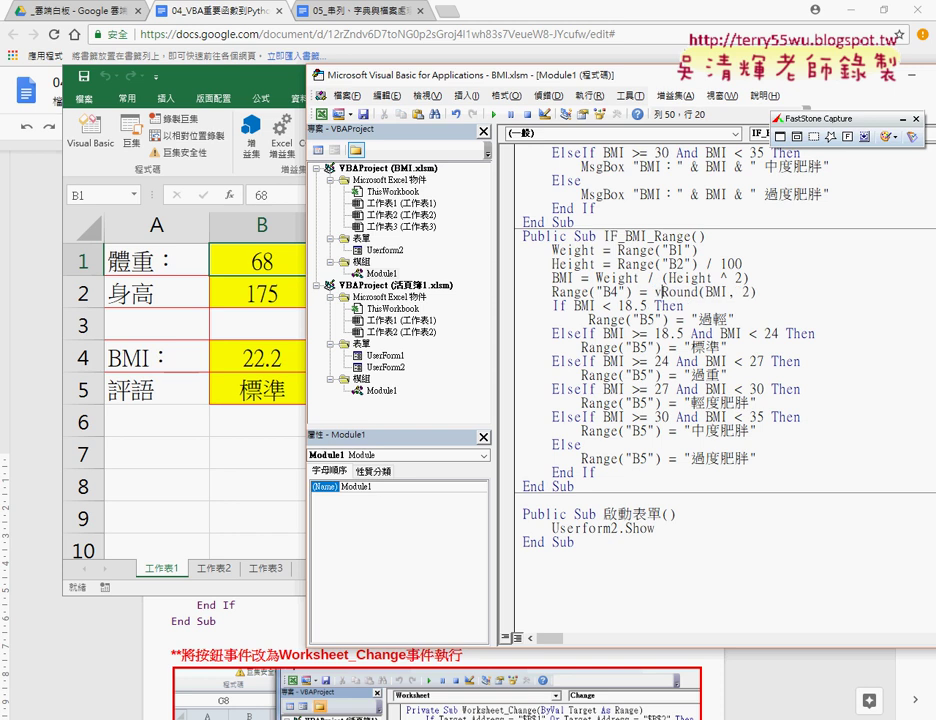
type("ba")
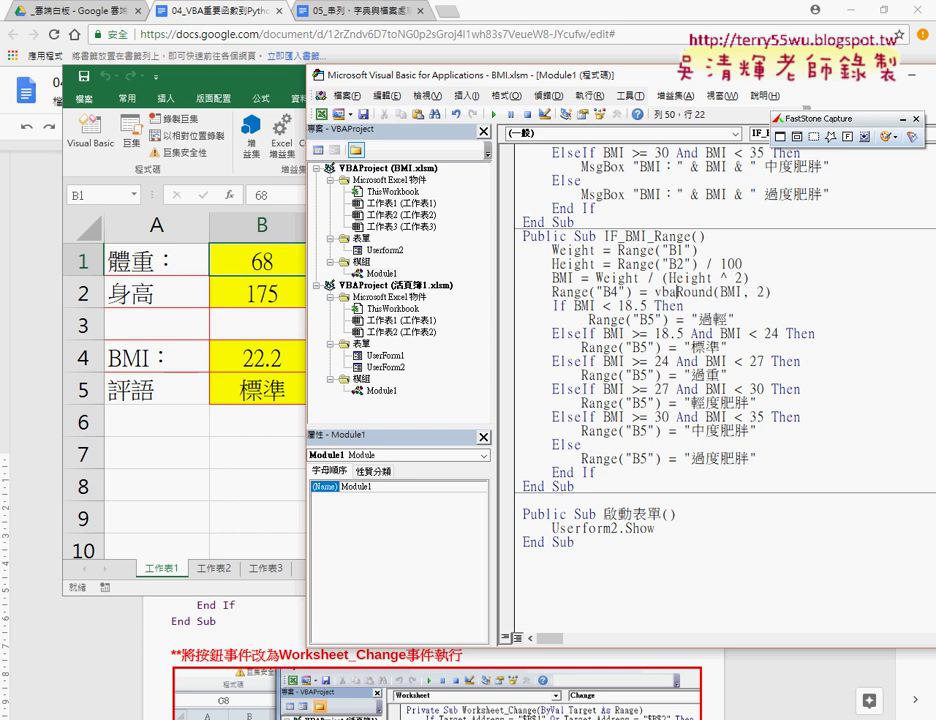
type(".")
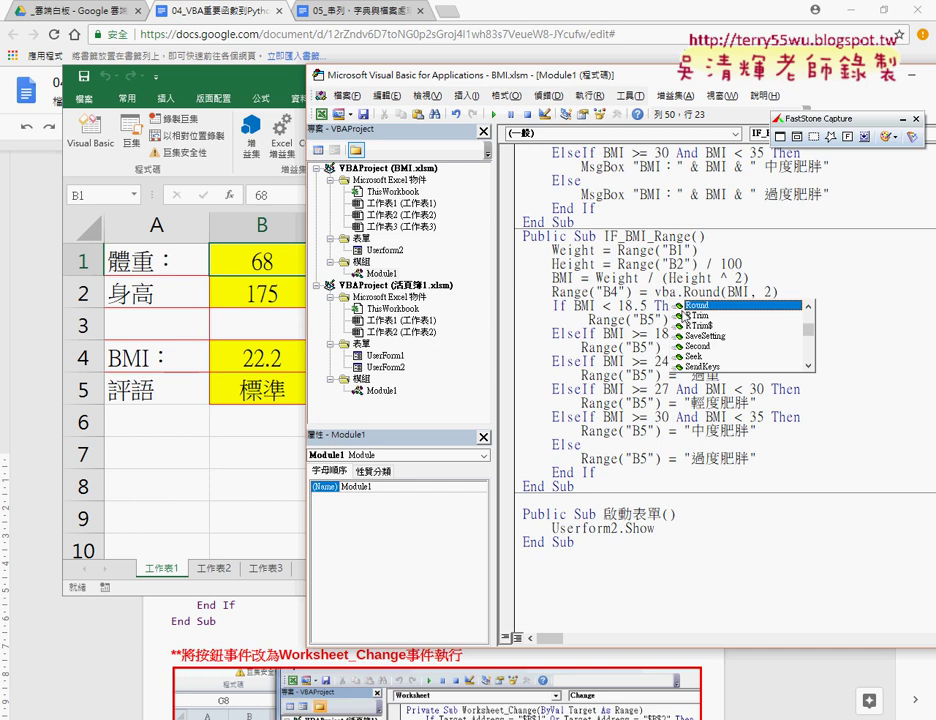
key("Escape")
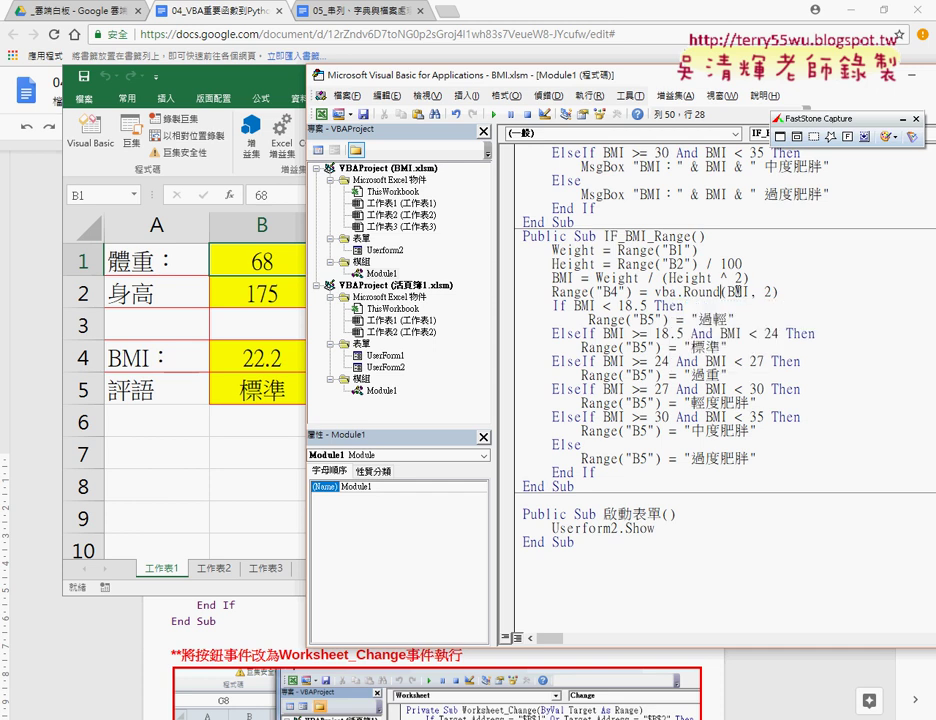
double_click(740, 292)
left_click_drag(778, 292, 655, 292)
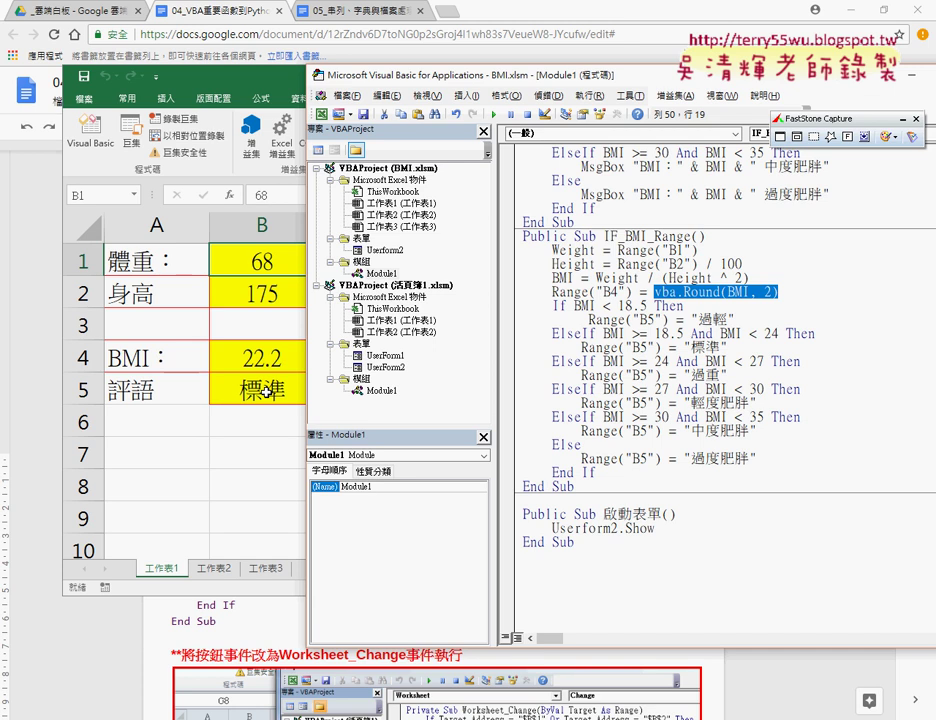
left_click(617, 250)
left_click_drag(617, 250, 698, 250)
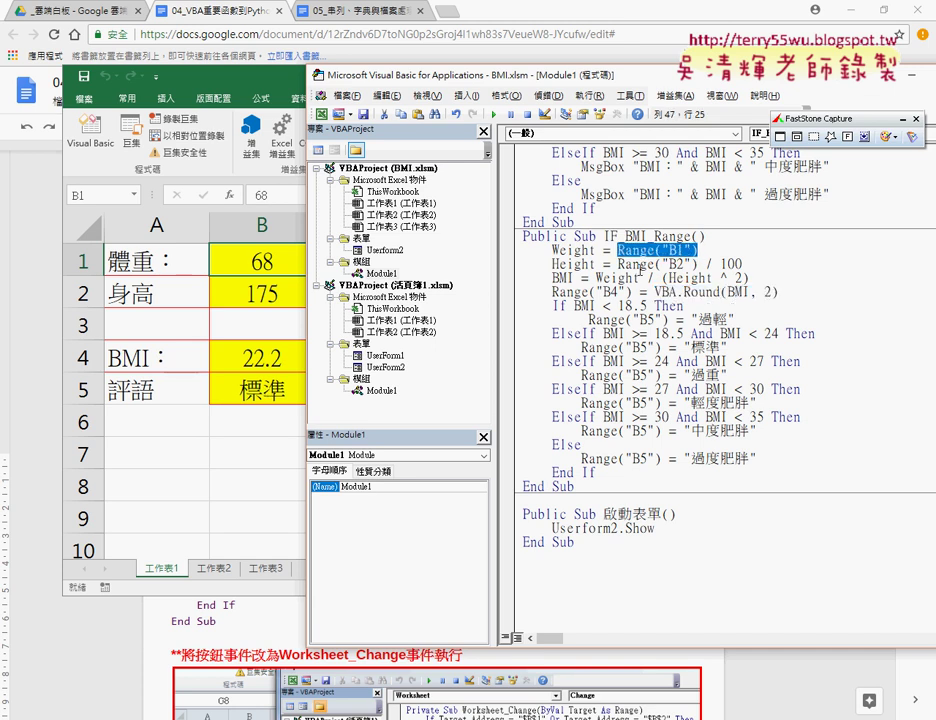
Bring the BMI worksheet forward and open the 啟動表單 entry form
left_click(262, 325)
left_click(440, 326)
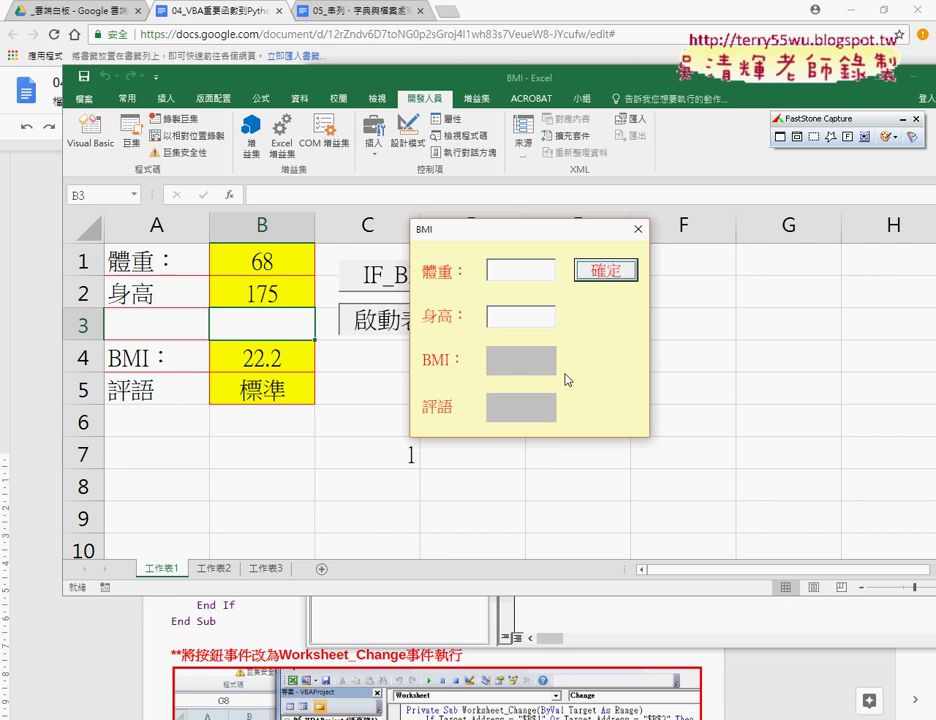
Scroll the Google Docs notes past IF_fare, cycle_area and for-loops to the 九九乘法表 examples
left_click(244, 633)
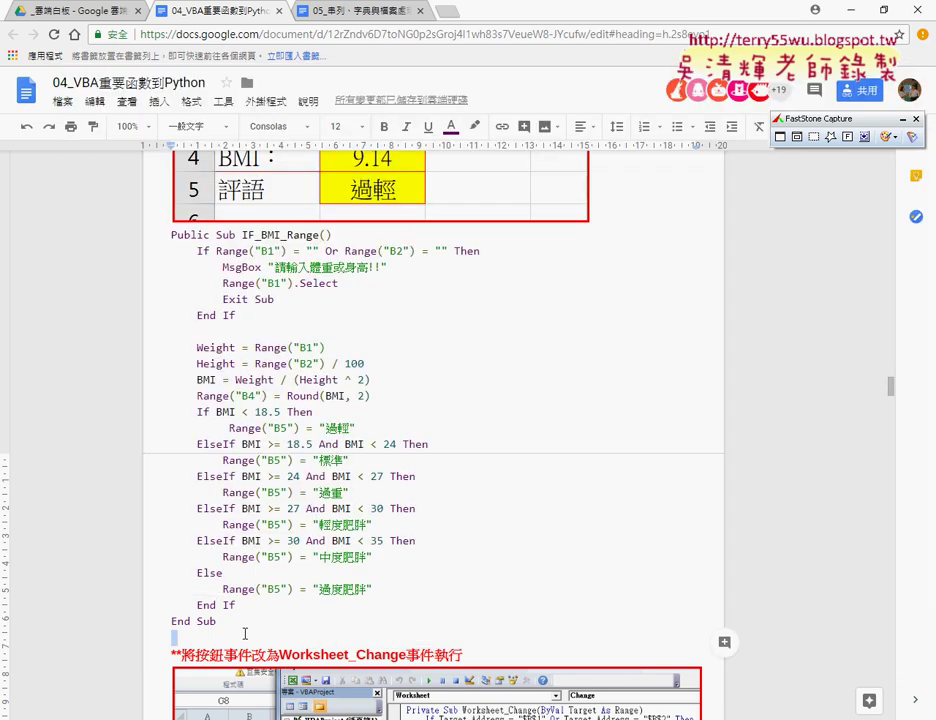
scroll(244, 633, "down", 7)
scroll(330, 600, "down", 5)
scroll(418, 559, "down", 7)
scroll(446, 561, "down", 1)
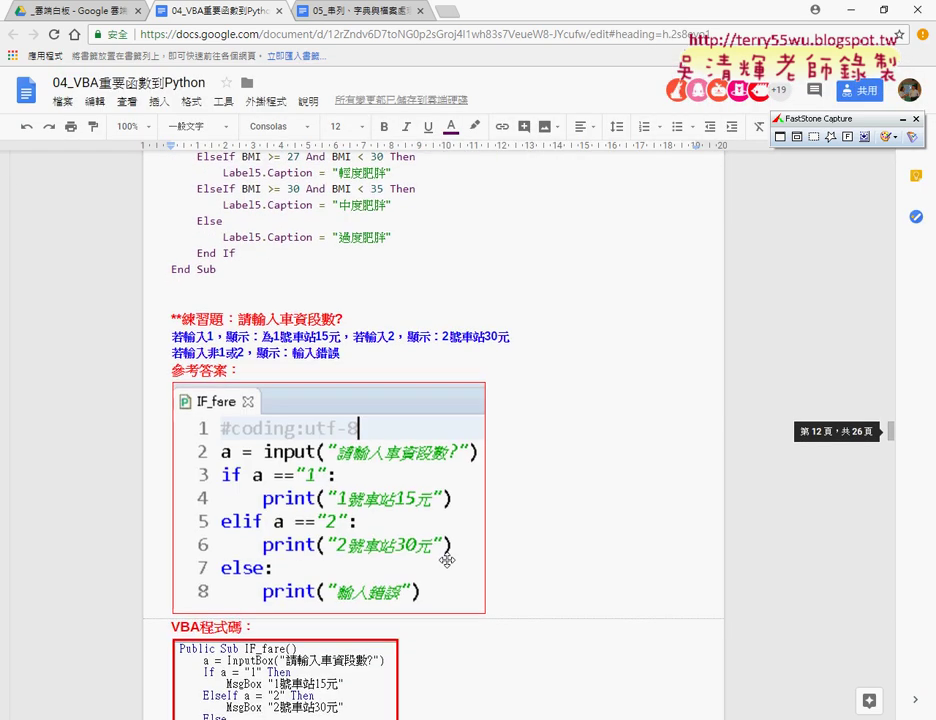
scroll(446, 561, "down", 10)
scroll(446, 561, "down", 3)
scroll(446, 561, "down", 2)
scroll(449, 556, "down", 3)
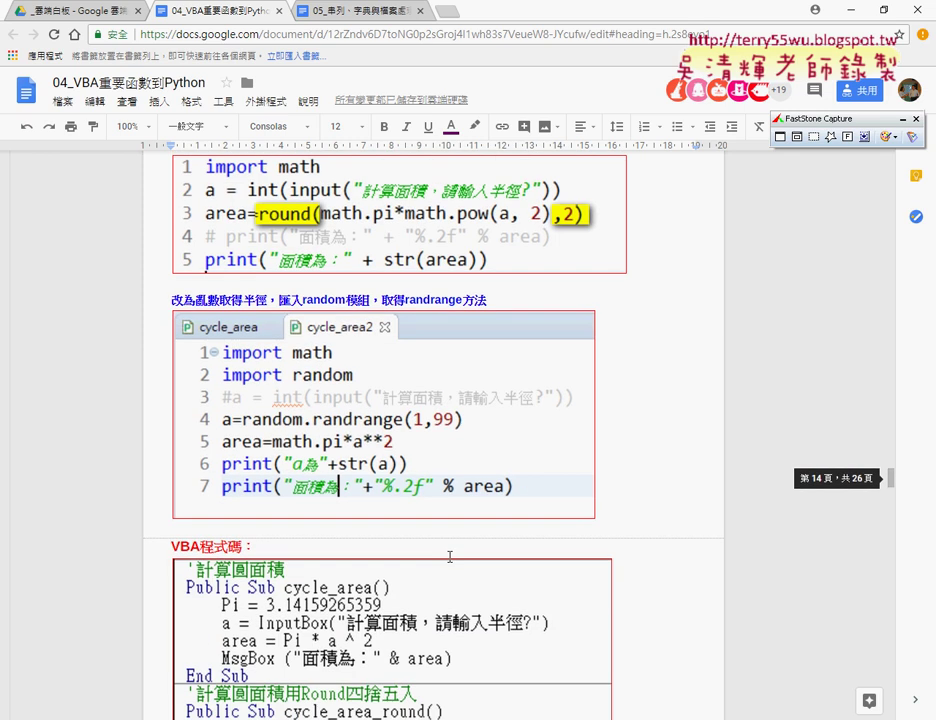
scroll(449, 556, "down", 3)
scroll(449, 556, "down", 3)
scroll(449, 556, "down", 4)
scroll(449, 556, "down", 3)
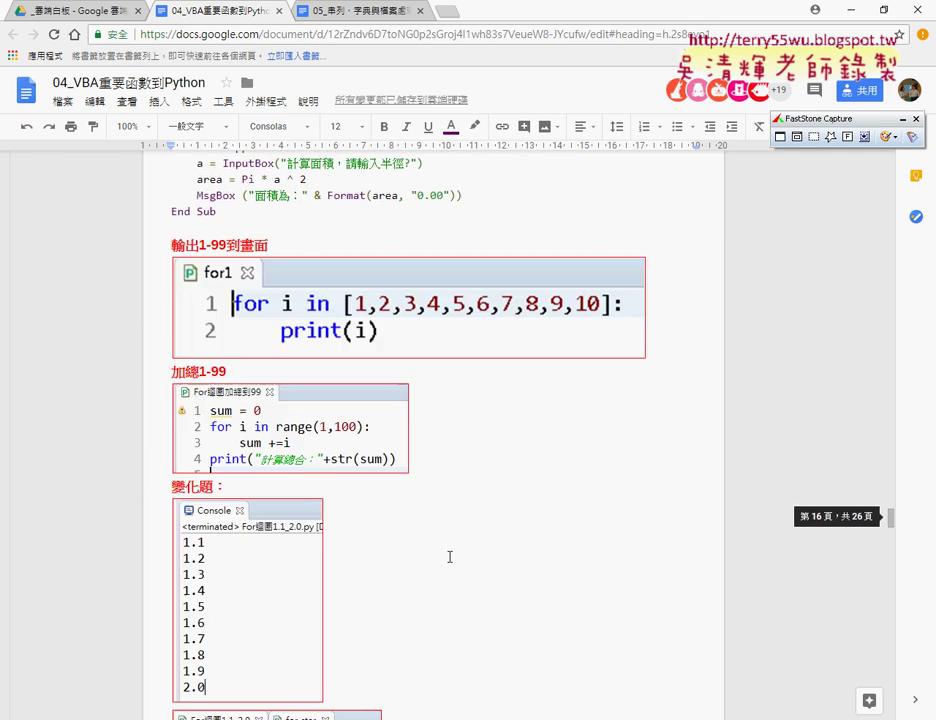
scroll(449, 556, "down", 1)
scroll(449, 556, "down", 4)
scroll(450, 557, "down", 2)
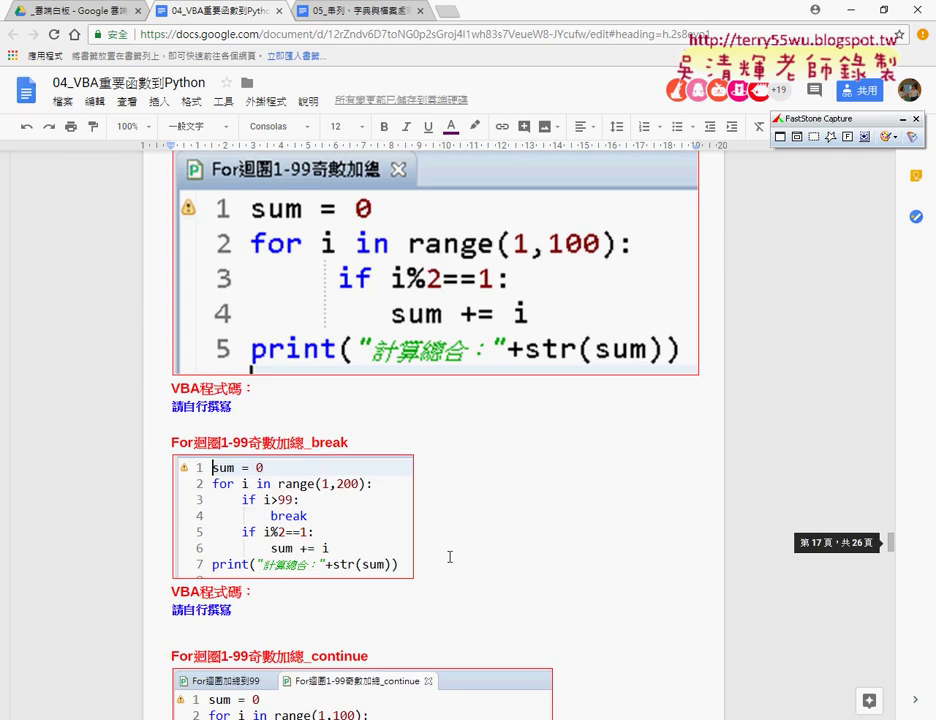
scroll(449, 556, "down", 3)
scroll(449, 556, "down", 8)
scroll(448, 556, "down", 4)
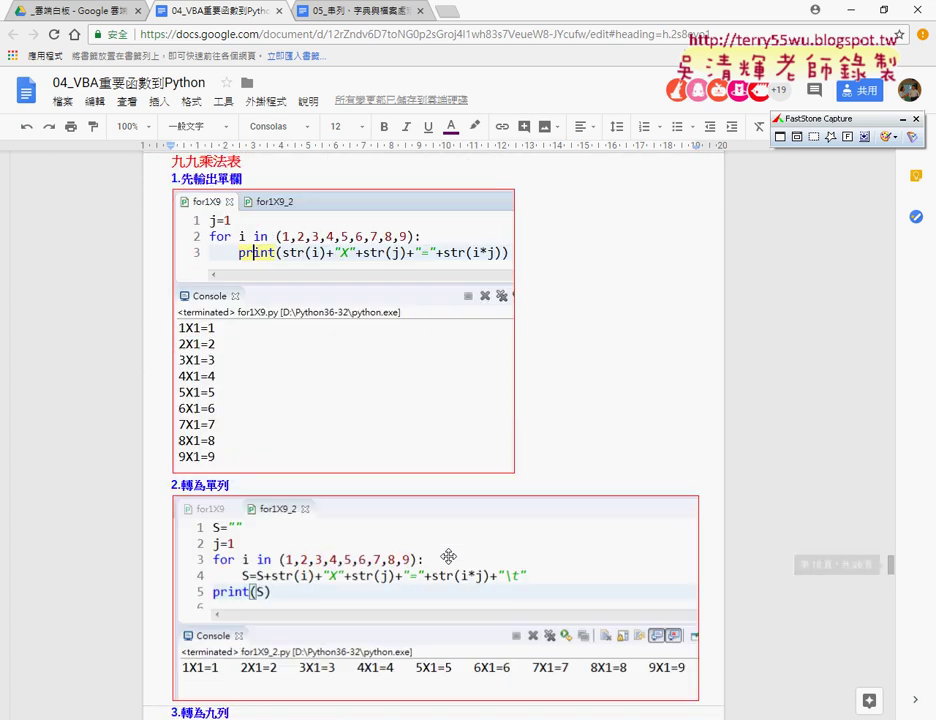